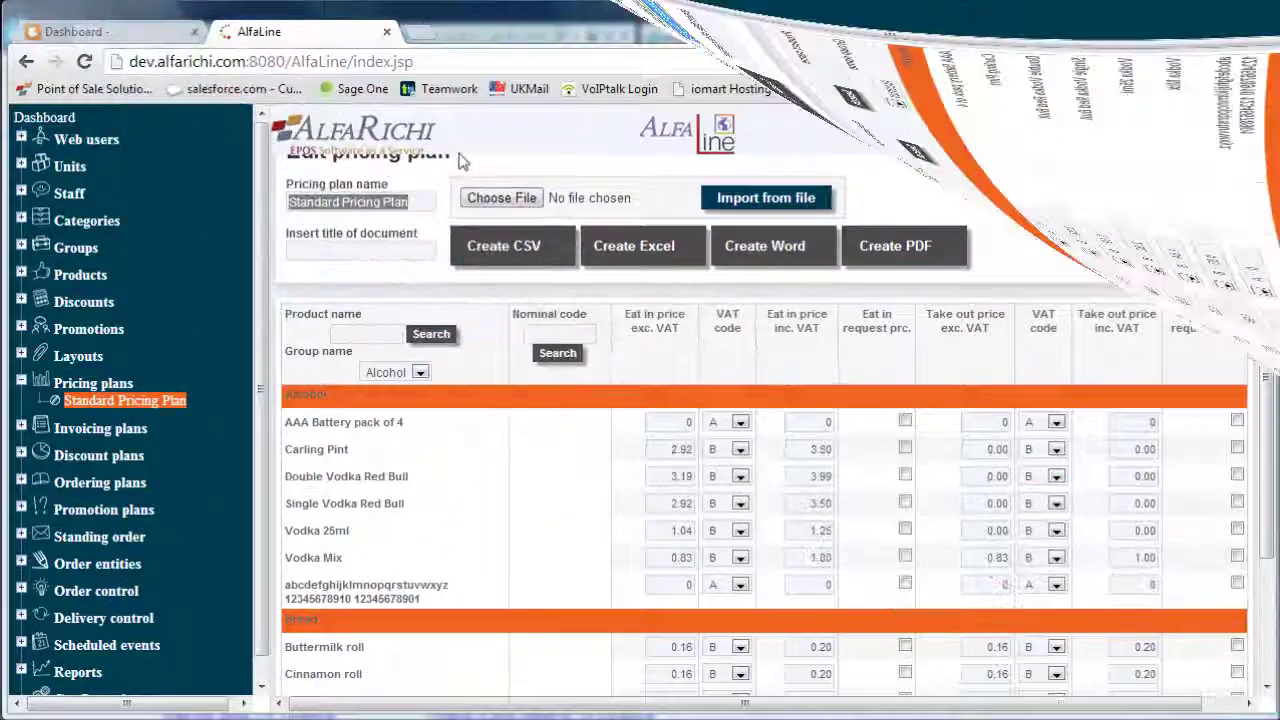
- Export the Standard Pricing Plan to CSV and open the downloaded file in Microsoft Excel
{"action": "left_click", "coordinate": [509, 262]}
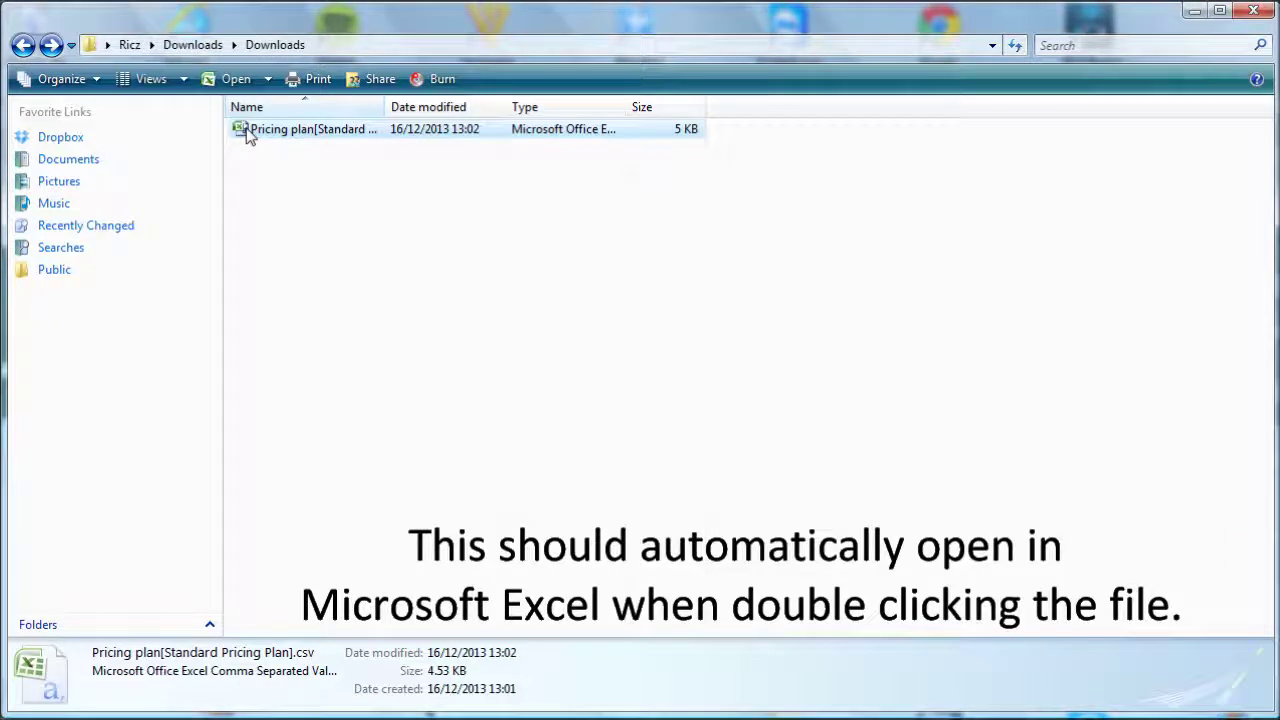
{"action": "double_click", "coordinate": [248, 133]}
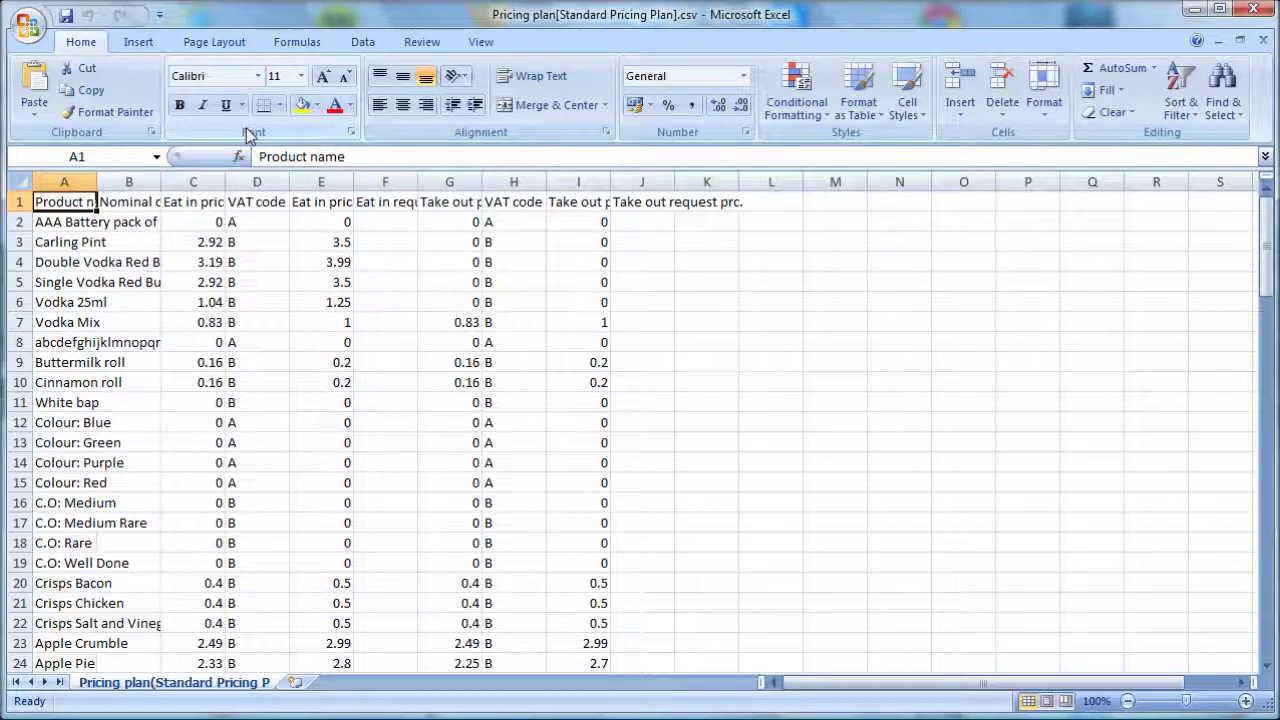
- Set the eat in prices inc. VAT to 1.99 for the AAA Battery pack, 3.59 for Carling Pint and 4.29 for Double Vodka Red Bull
{"action": "left_click", "coordinate": [321, 203]}
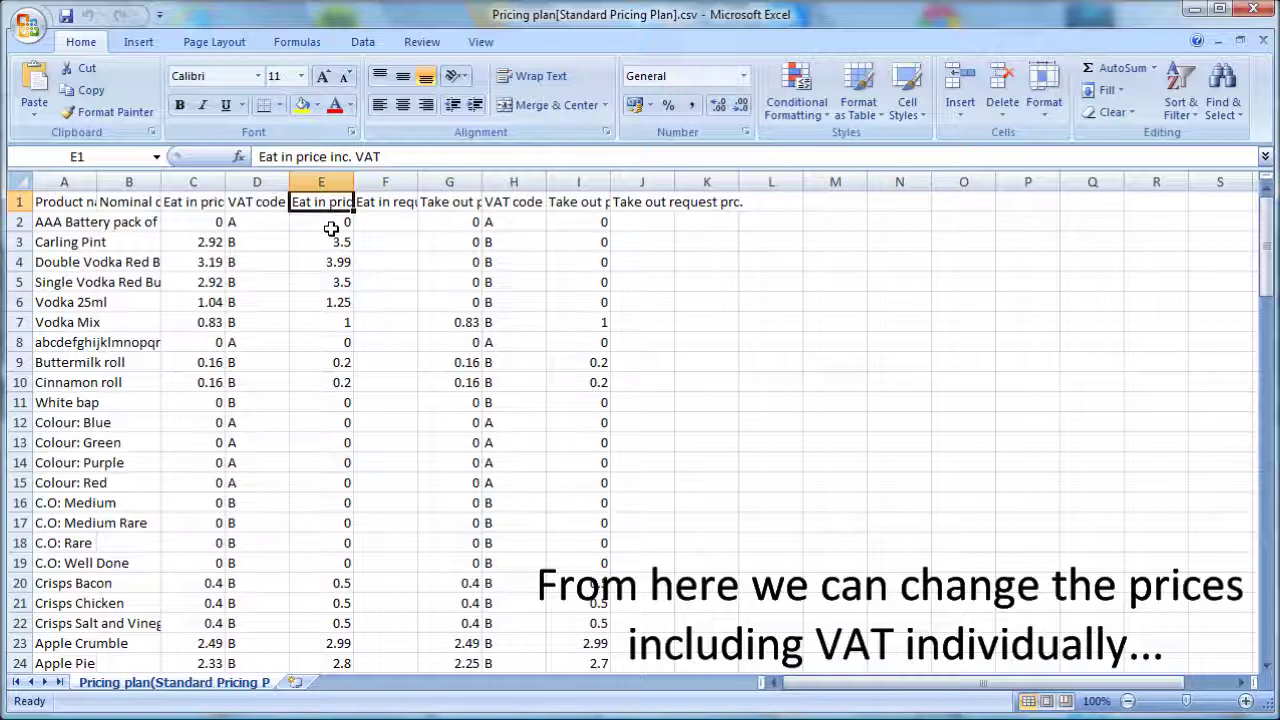
{"action": "left_click", "coordinate": [334, 222]}
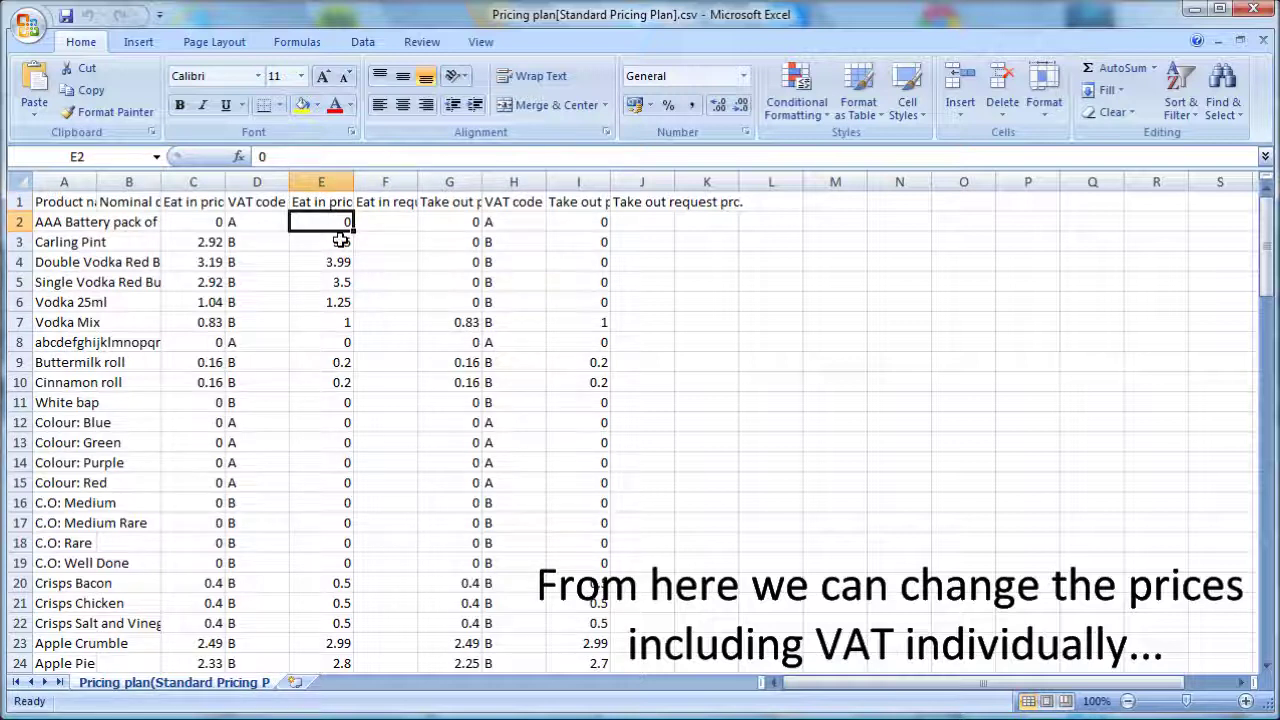
{"action": "type", "text": "1.99"}
{"action": "left_click", "coordinate": [341, 240]}
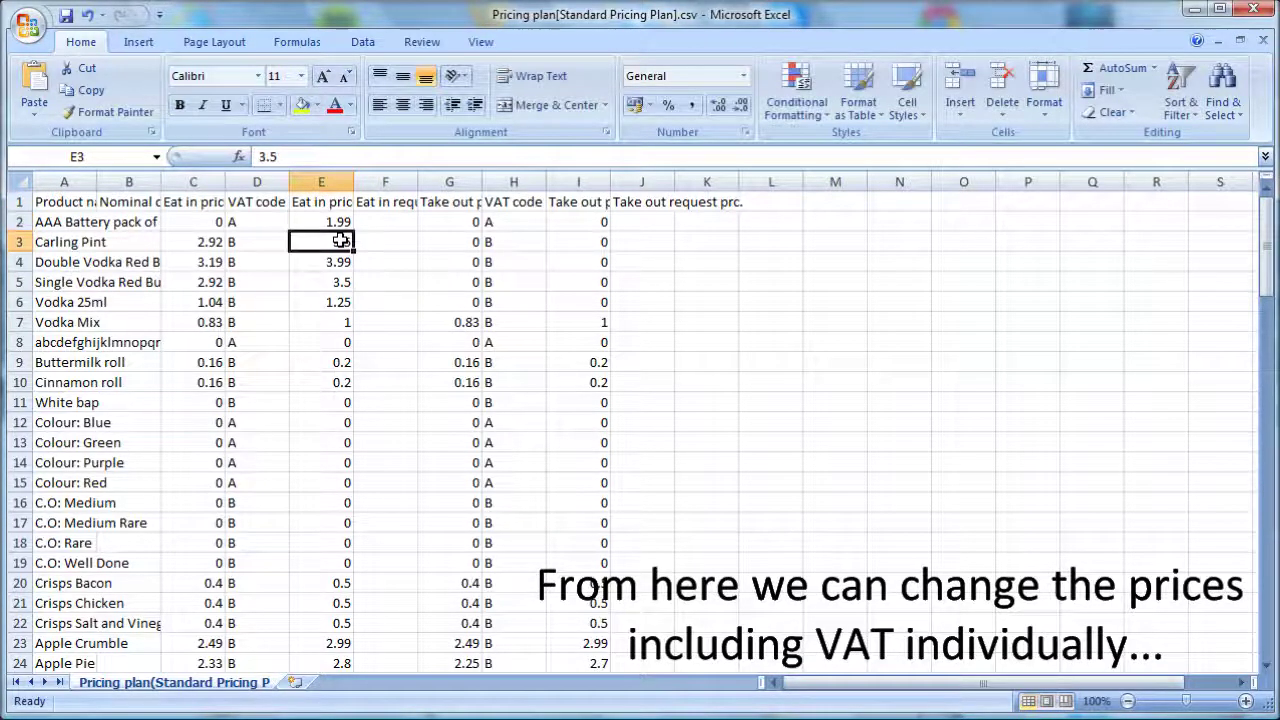
{"action": "type", "text": "3."}
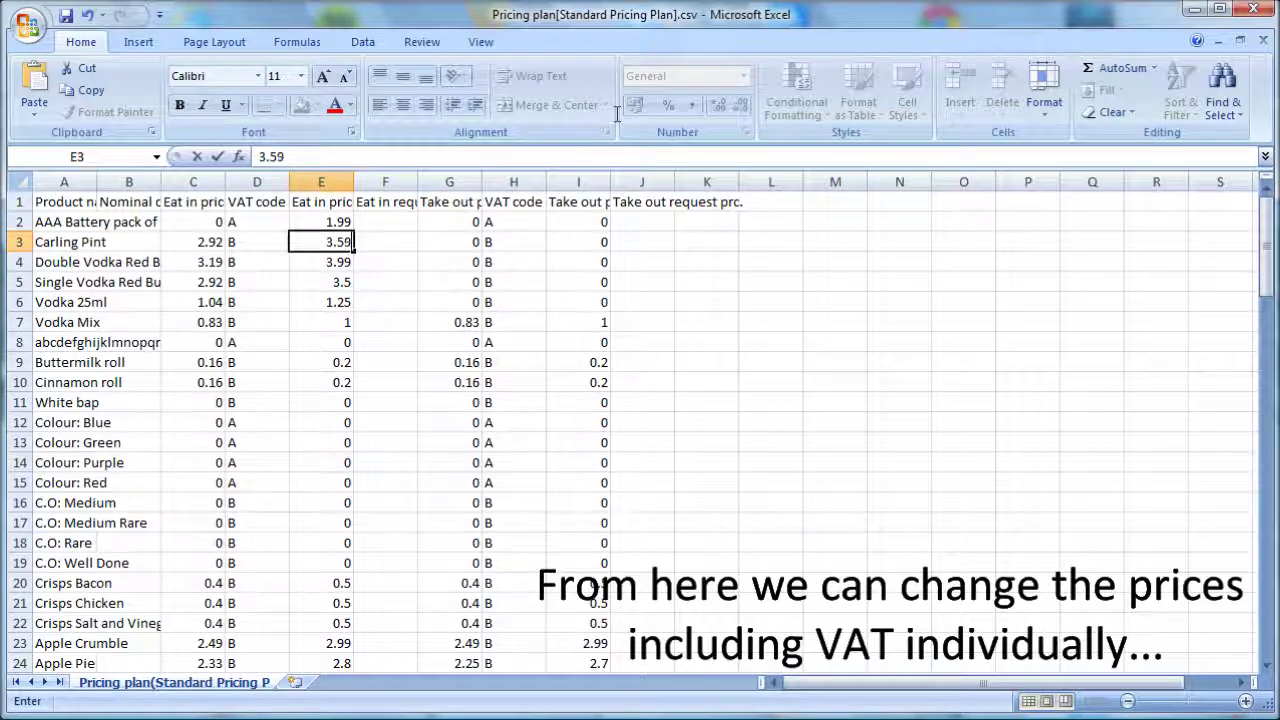
{"action": "key", "text": "Return"}
{"action": "type", "text": "4.29"}
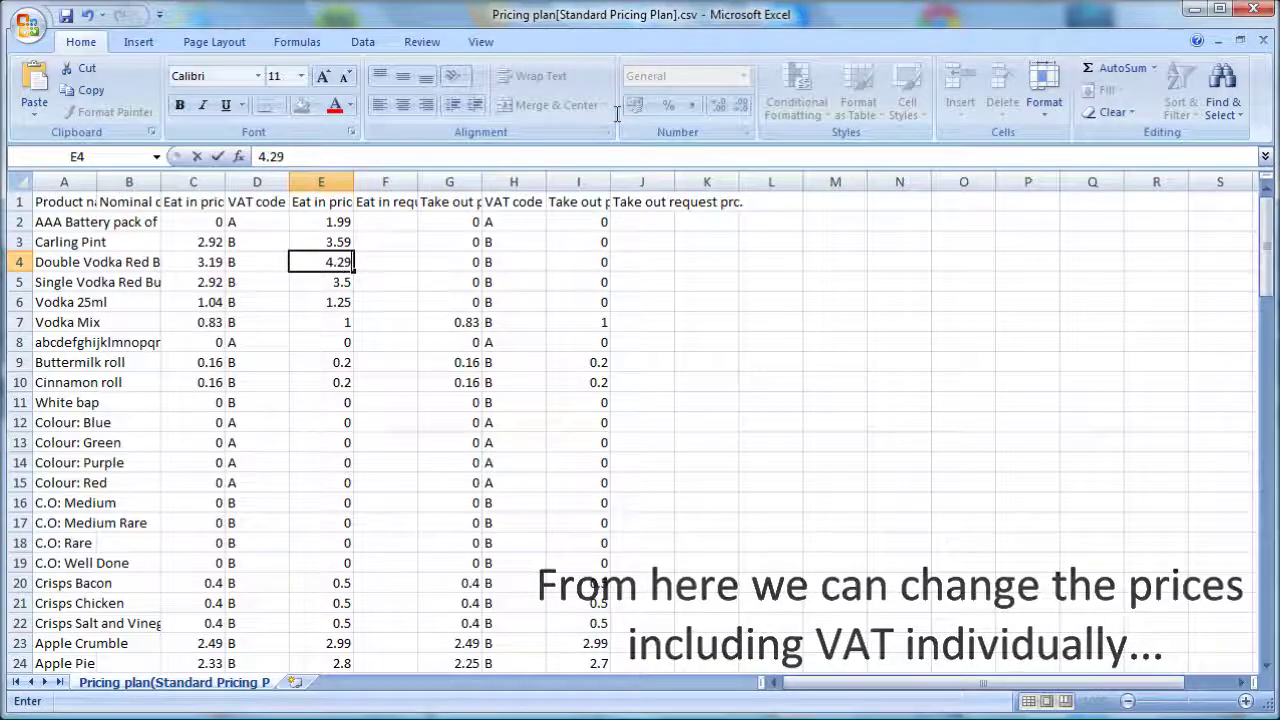
{"action": "key", "text": "Return"}
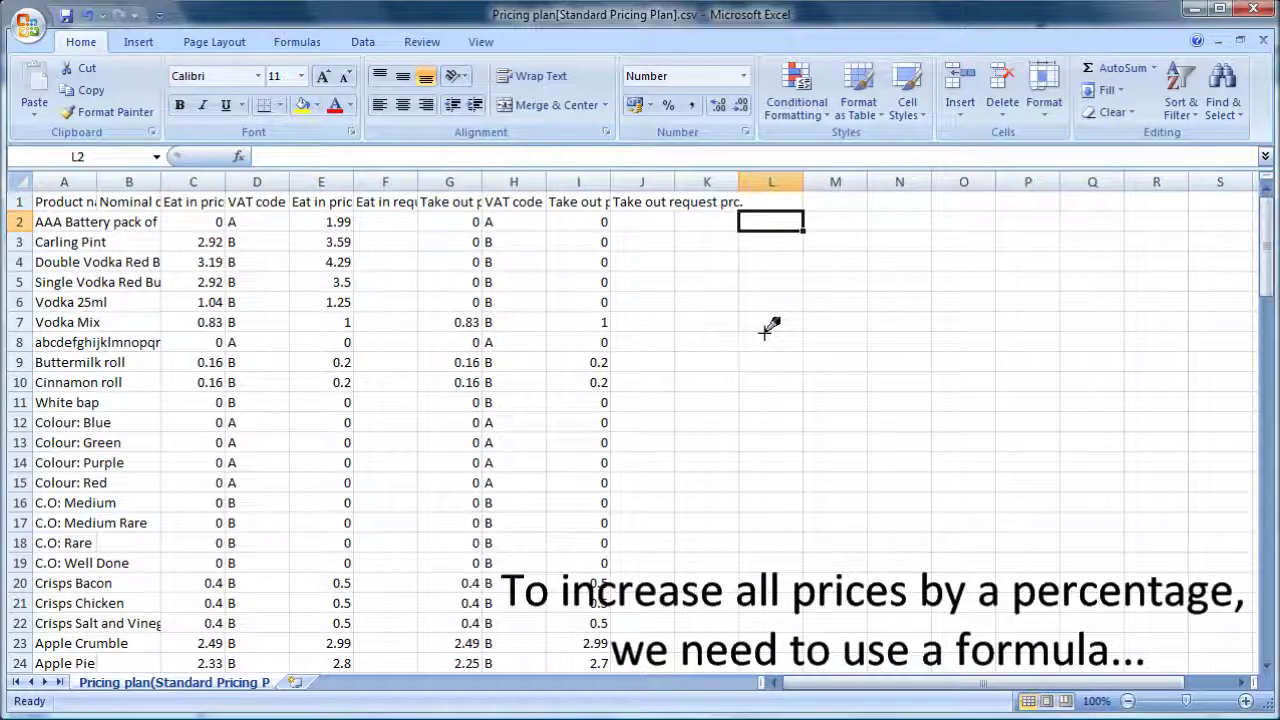
- Enter the formula =E2*1.1 in the empty cell L2 to raise the first eat in price by 10%
{"action": "left_click", "coordinate": [855, 283]}
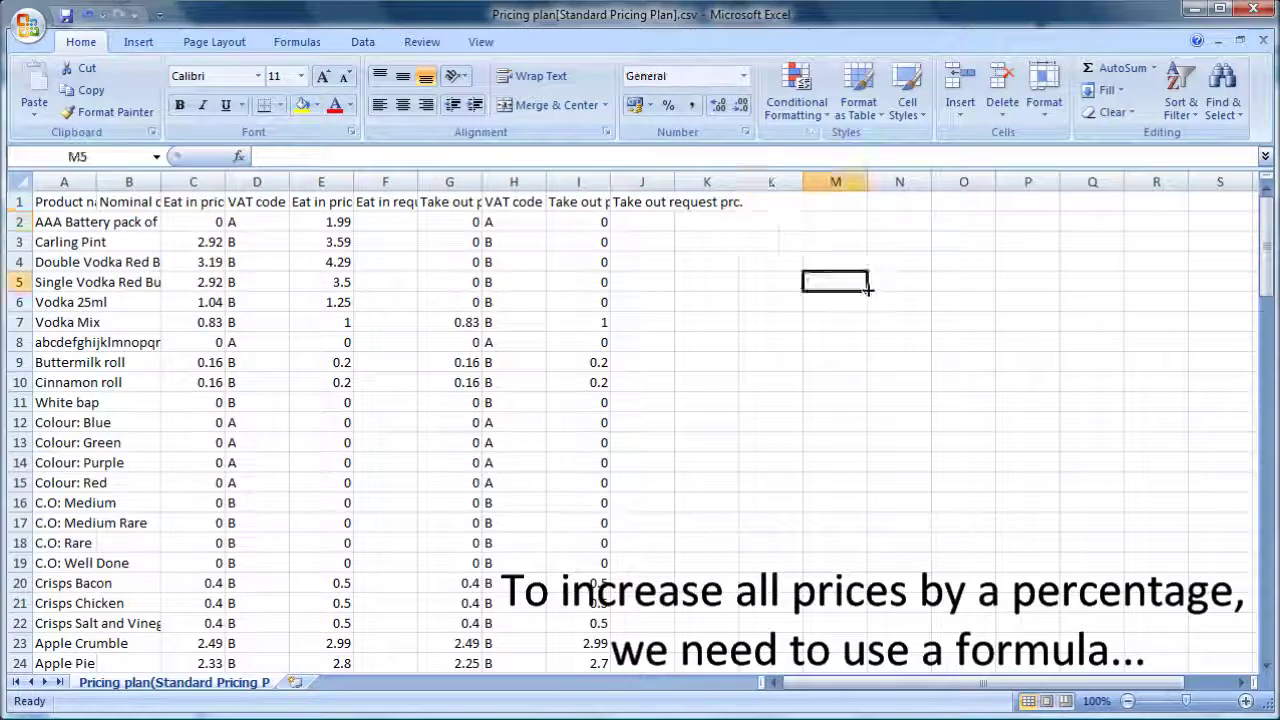
{"action": "left_click", "coordinate": [768, 228]}
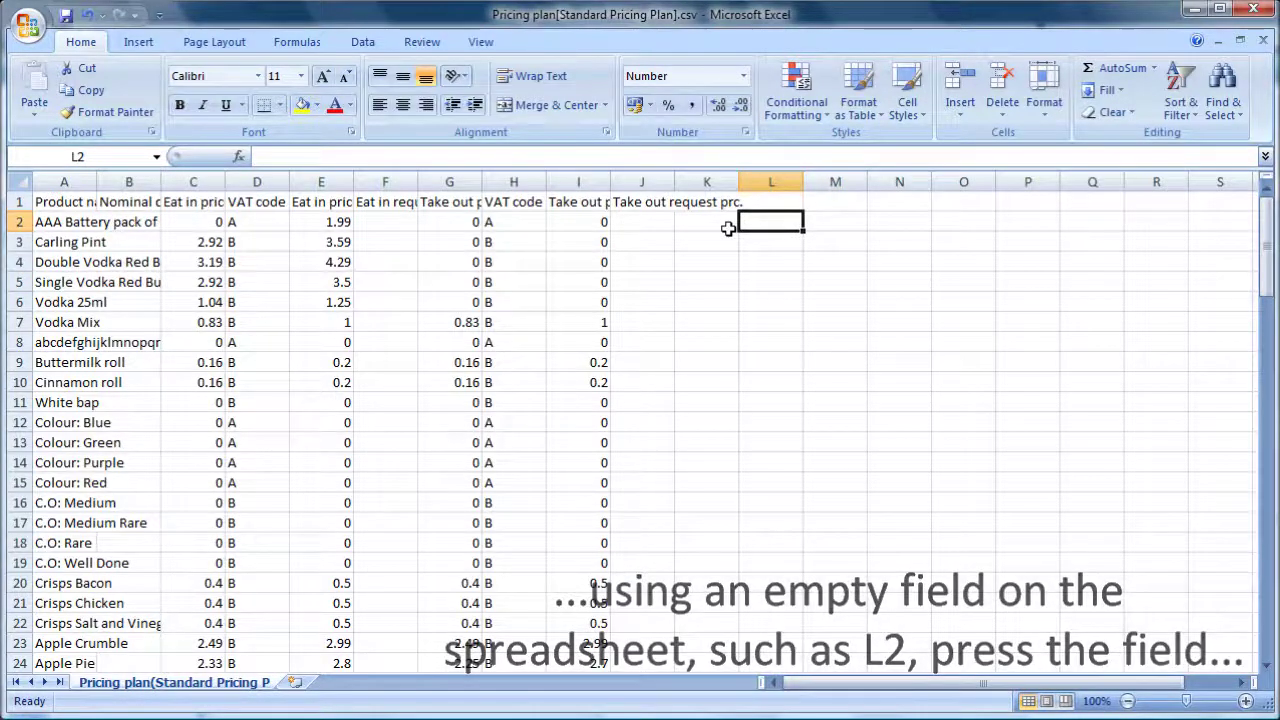
{"action": "type", "text": "="}
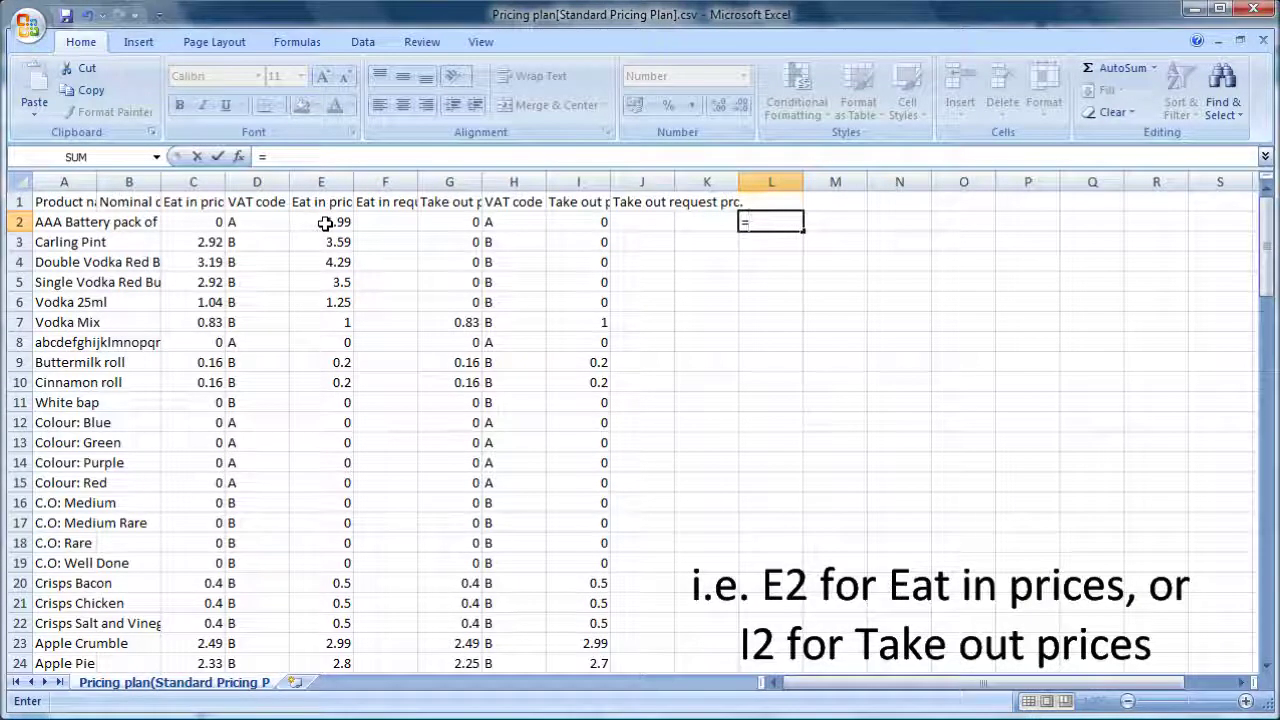
{"action": "left_click", "coordinate": [325, 223]}
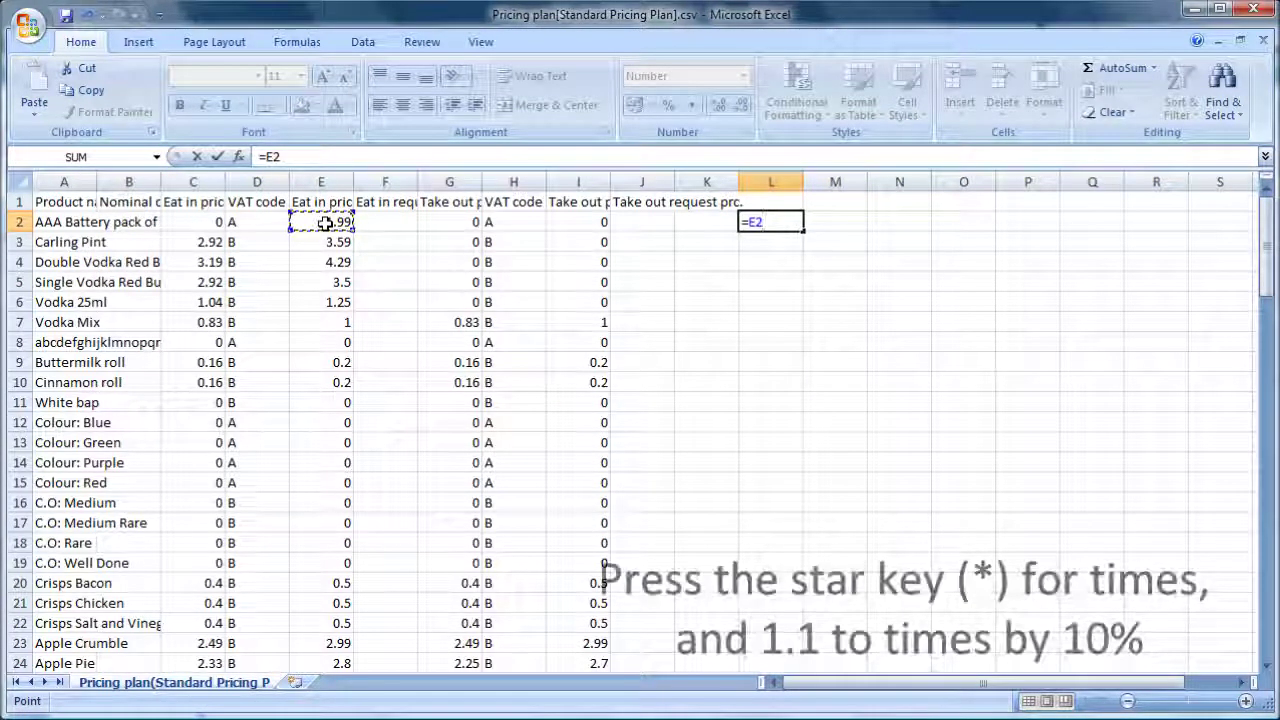
{"action": "type", "text": "*"}
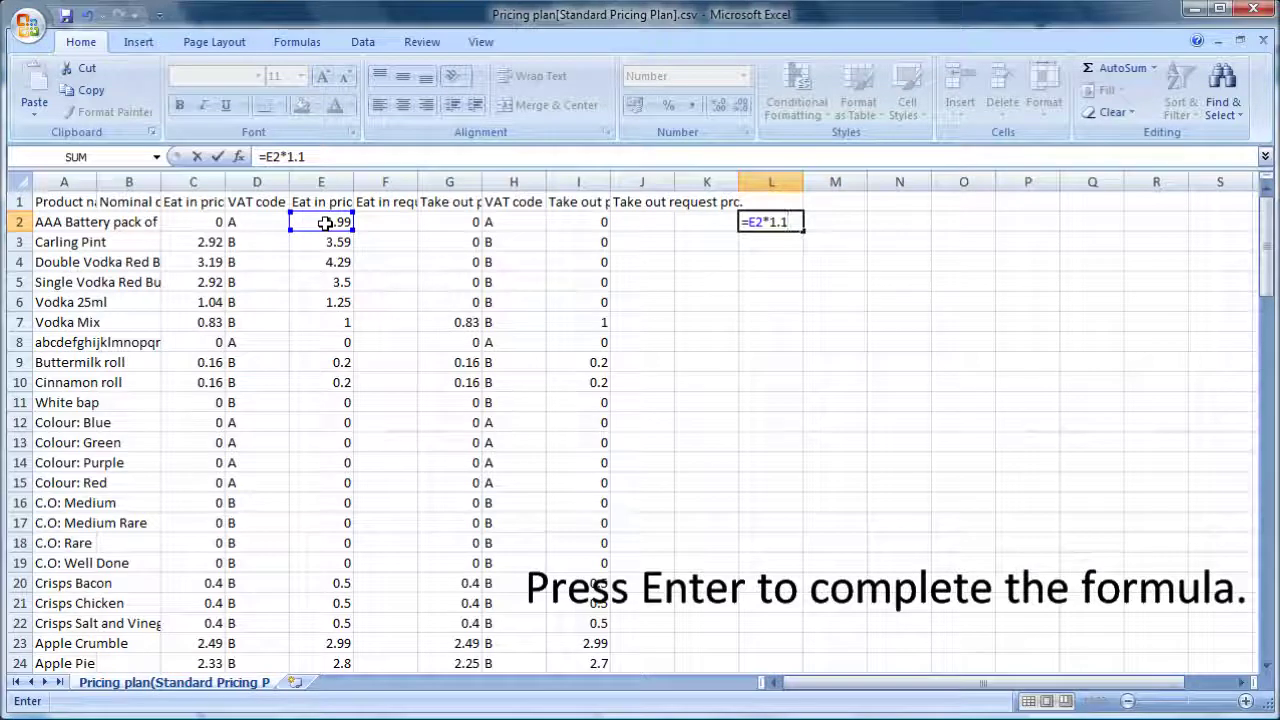
{"action": "key", "text": "Return"}
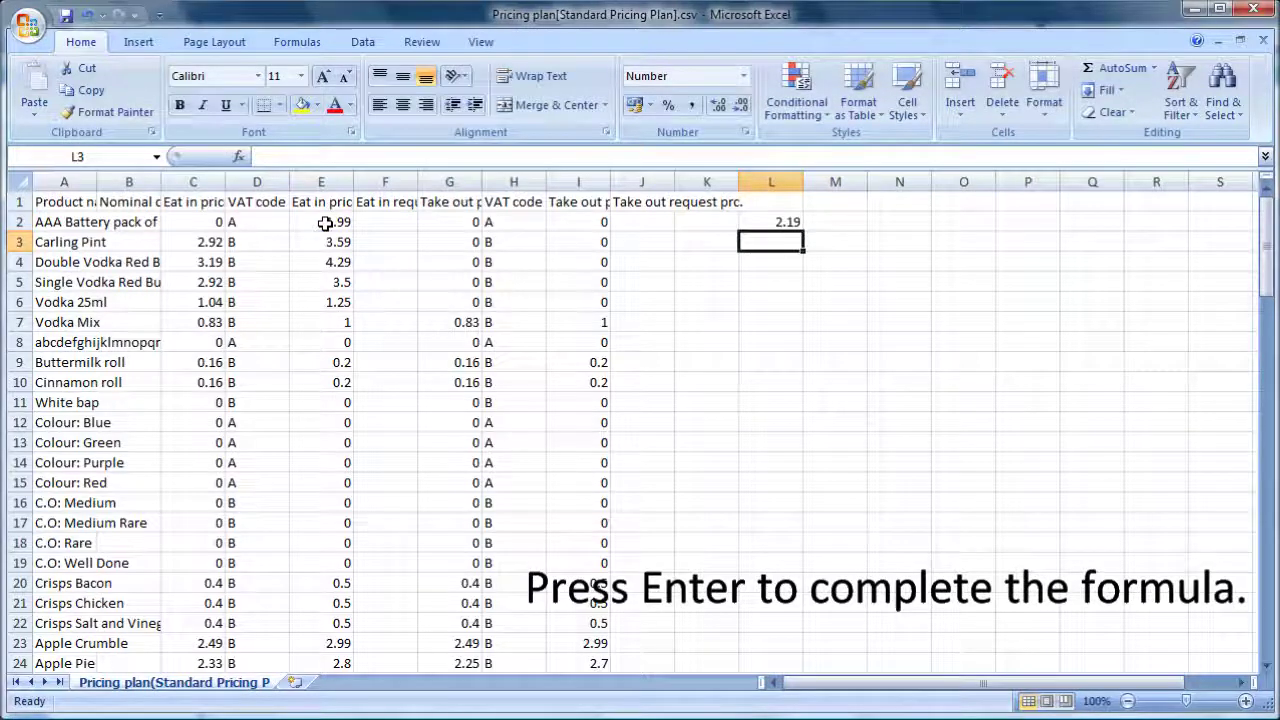
- Fill the formula in L2 down column L to the last product row, L110
{"action": "left_click", "coordinate": [793, 220]}
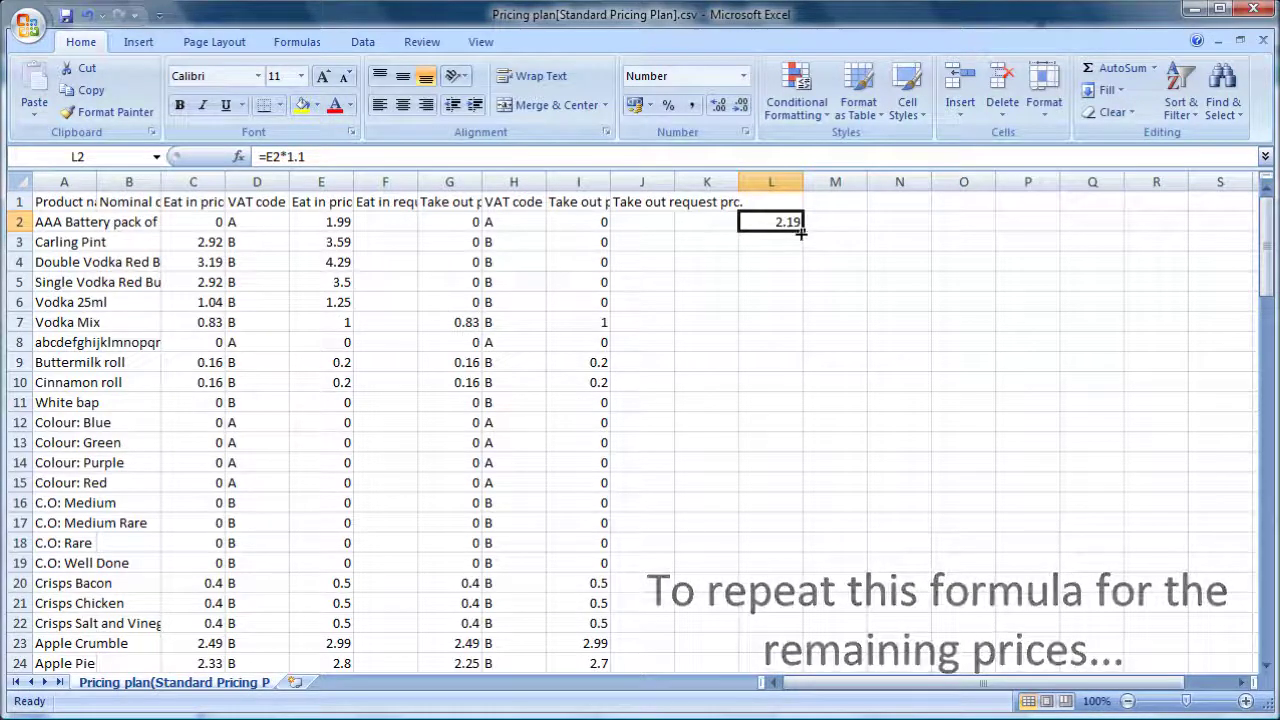
{"action": "mouse_move", "coordinate": [800, 229]}
{"action": "left_mouse_down"}
{"action": "mouse_move", "coordinate": [790, 668]}
{"action": "mouse_move", "coordinate": [803, 200]}
{"action": "mouse_move", "coordinate": [795, 226]}
{"action": "left_mouse_up"}
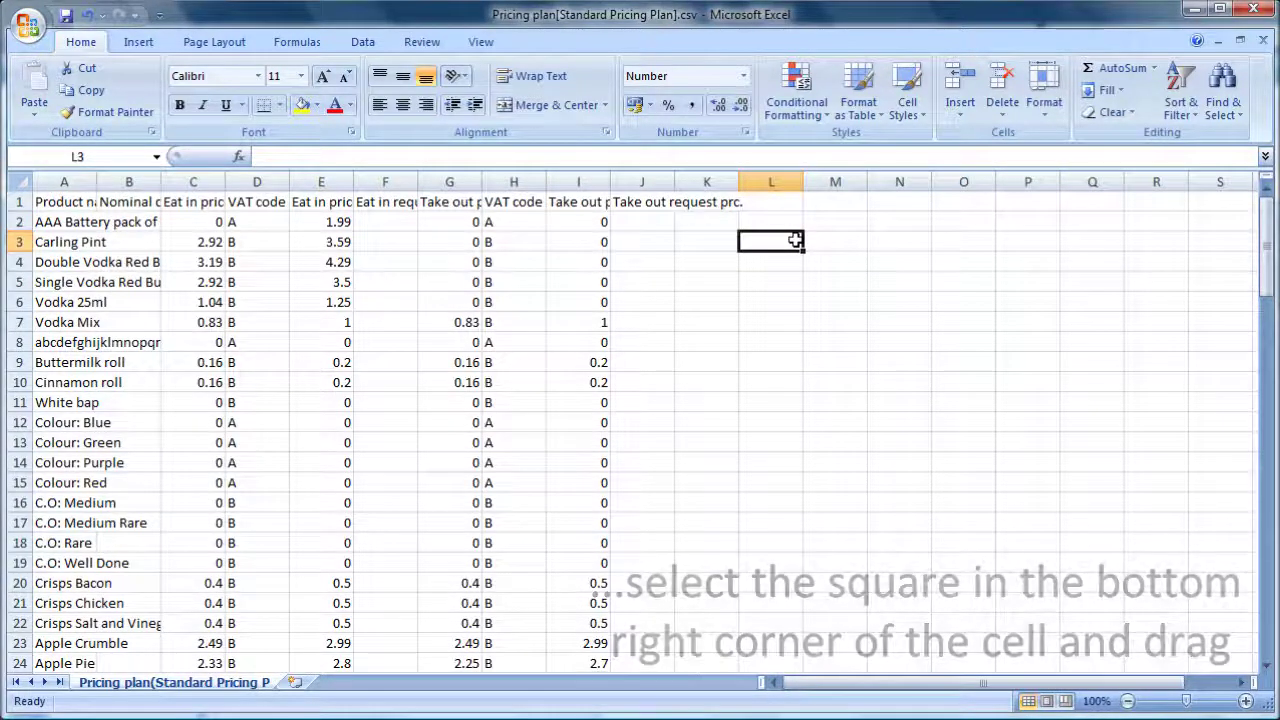
{"action": "key", "text": "ctrl+z"}
{"action": "left_click", "coordinate": [806, 237]}
{"action": "left_click", "coordinate": [799, 225]}
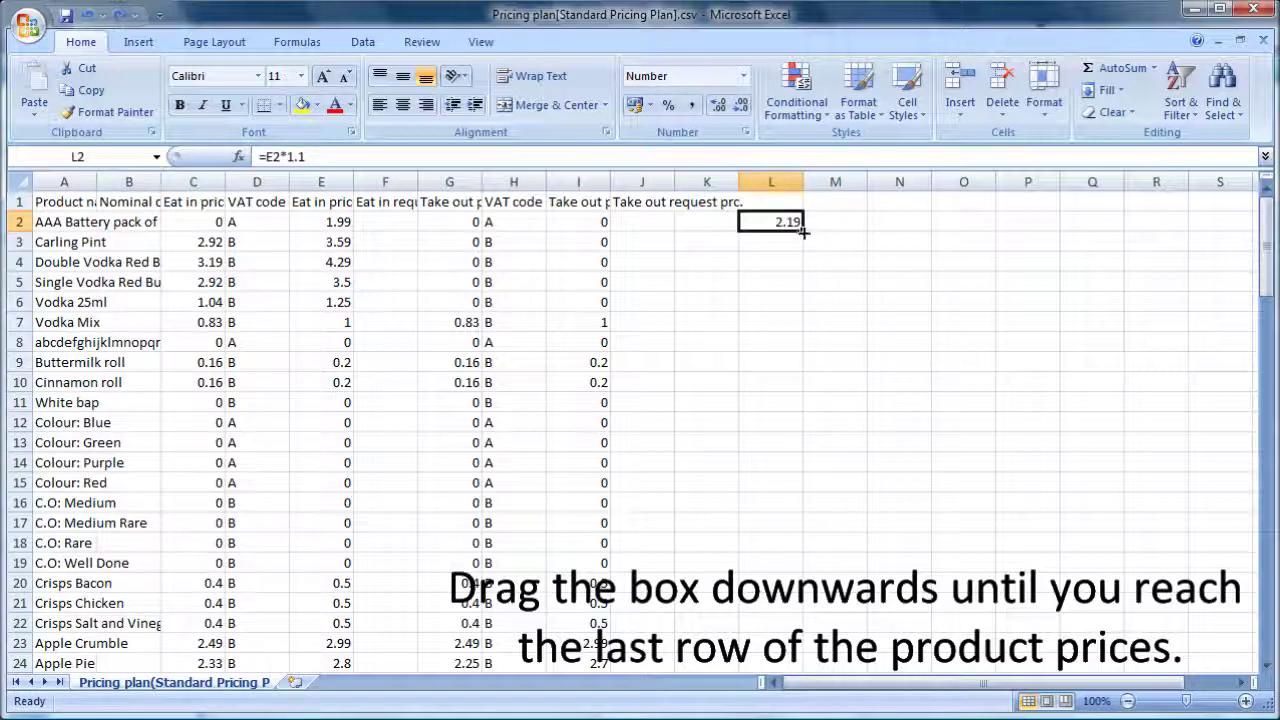
{"action": "left_click_drag", "start_coordinate": [803, 231], "coordinate": [773, 607]}
{"action": "scroll", "coordinate": [871, 589], "scroll_direction": "up", "scroll_amount": 20}
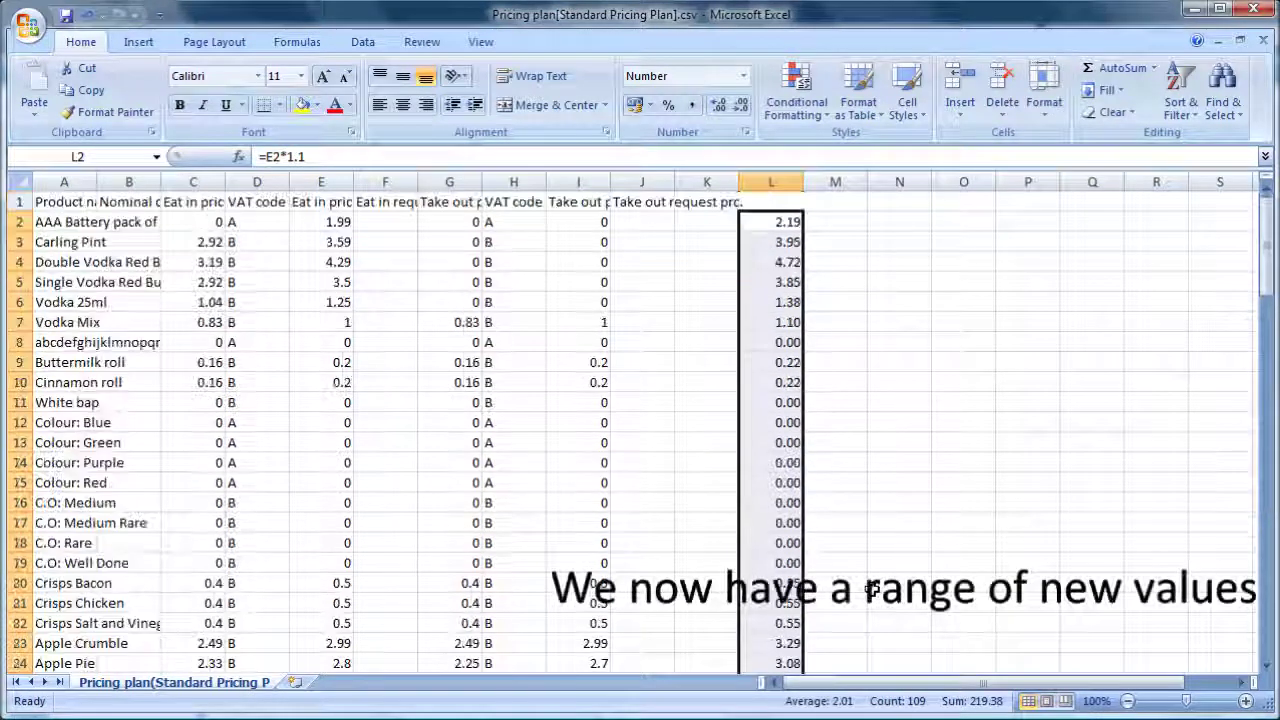
- Compare the formula result in L2 with the eat in price in E2 and the take out price in I2
{"action": "left_click", "coordinate": [846, 303]}
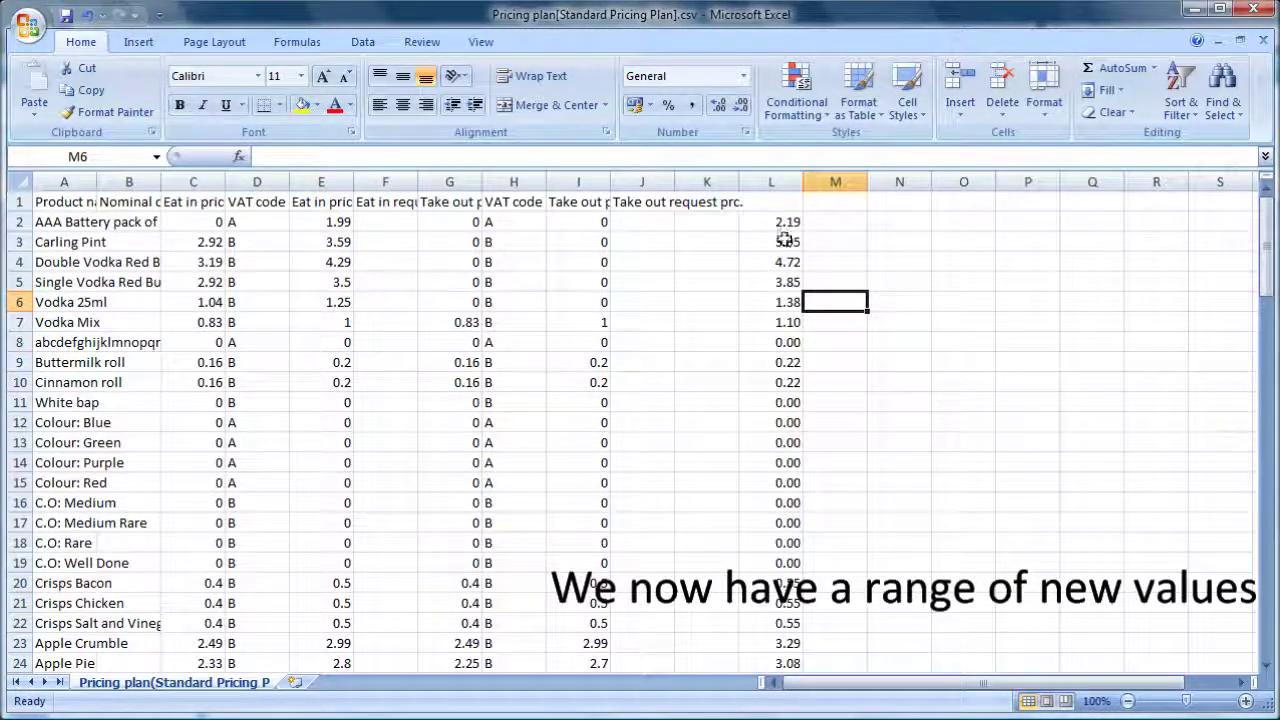
{"action": "left_click", "coordinate": [331, 221]}
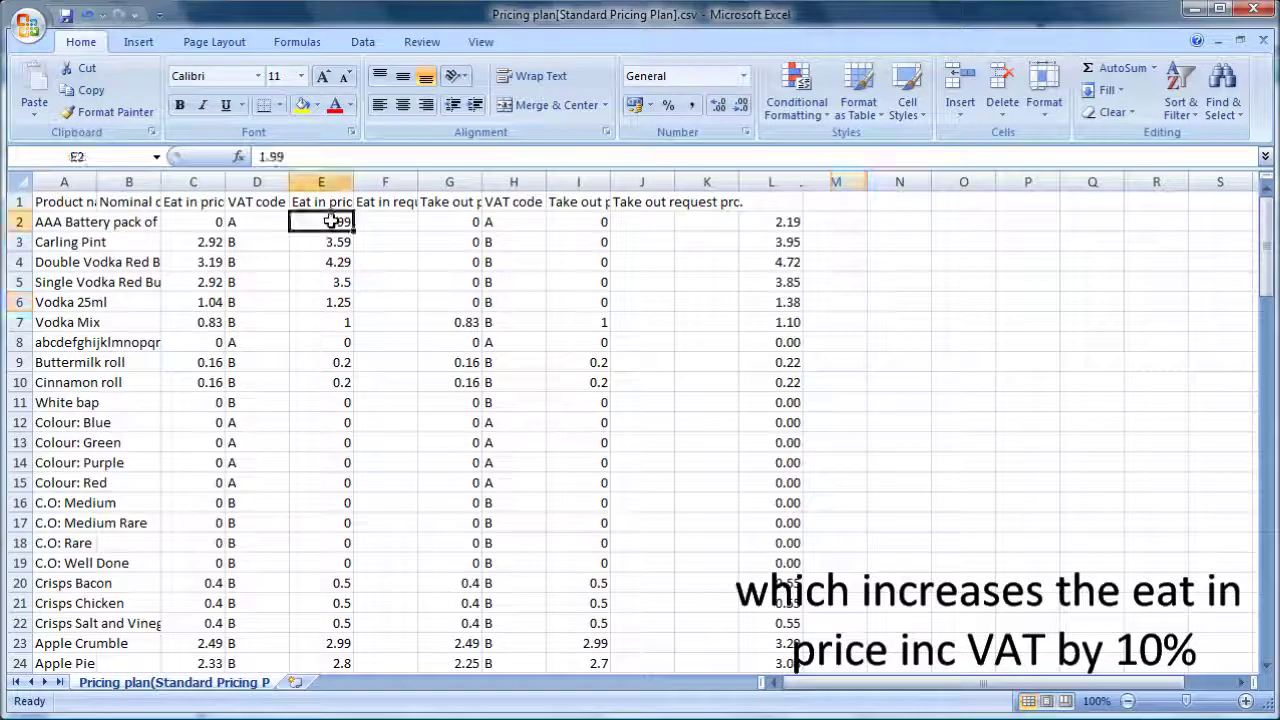
{"action": "left_click", "coordinate": [789, 220]}
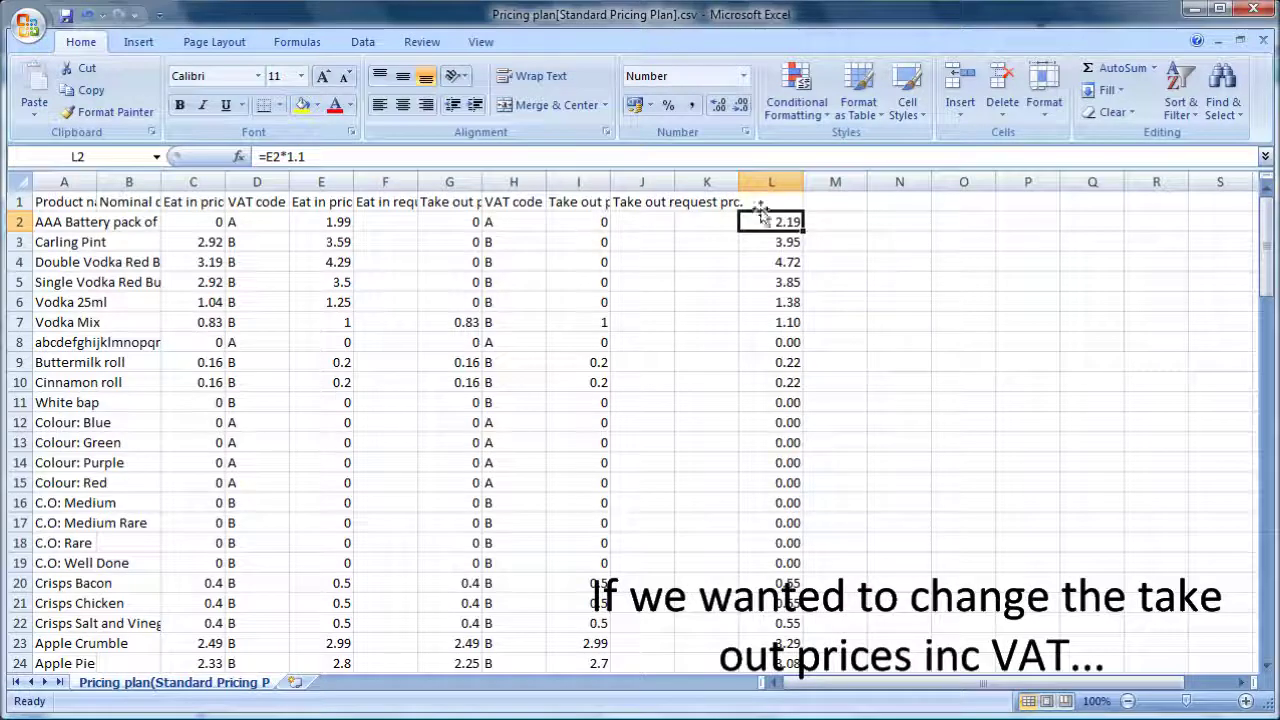
{"action": "left_click", "coordinate": [595, 206]}
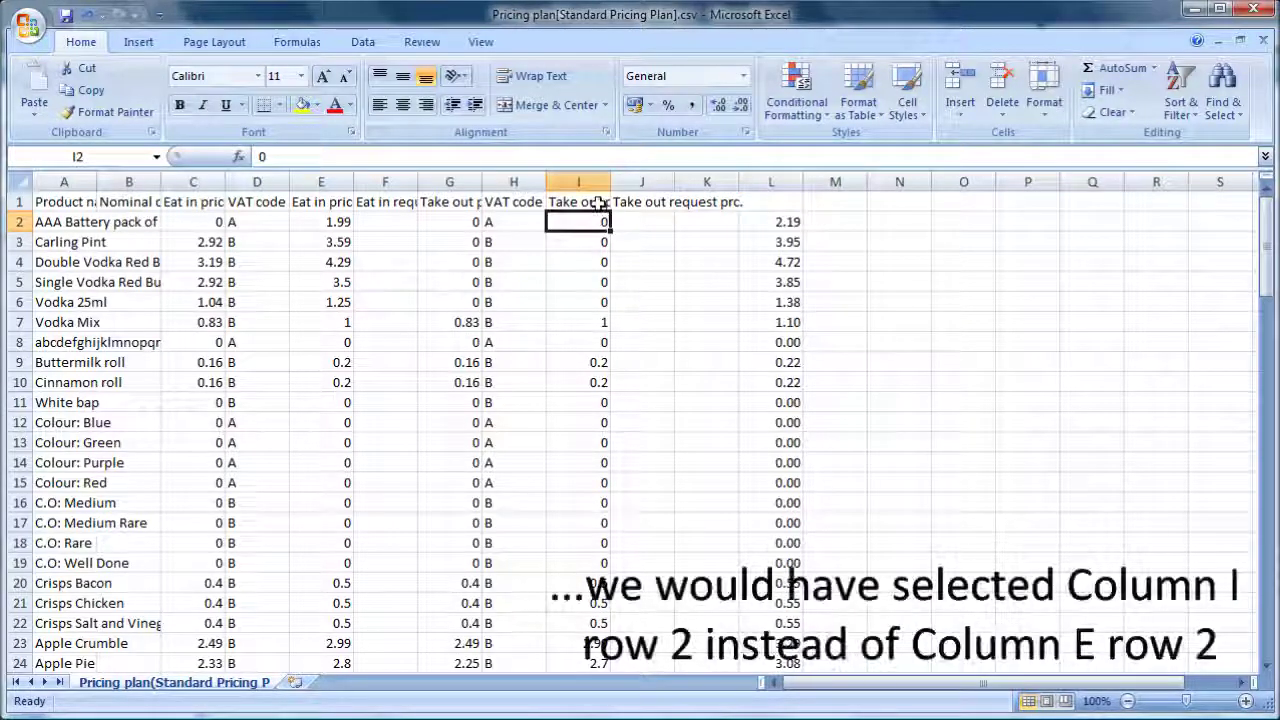
{"action": "left_click", "coordinate": [787, 226]}
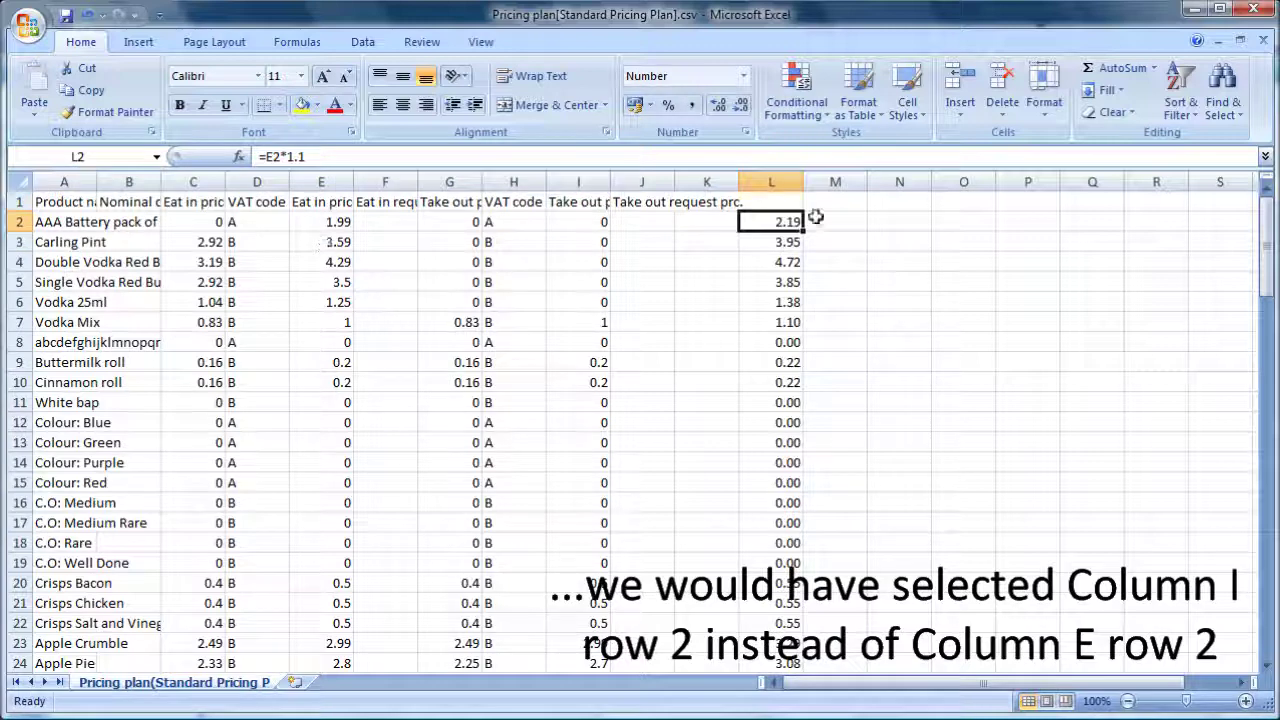
{"action": "left_click", "coordinate": [816, 220]}
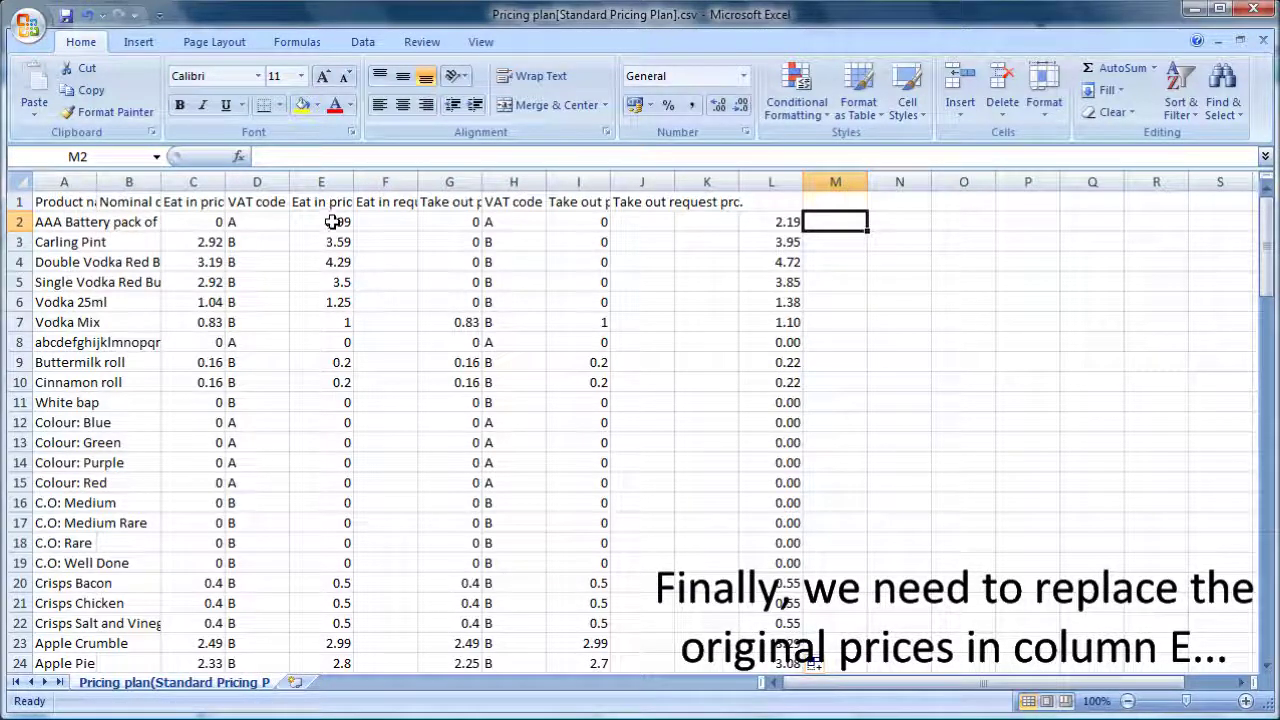
- Copy the calculated prices in L2:L110 and paste them as values only into column N, starting at N2
{"action": "left_click", "coordinate": [780, 218]}
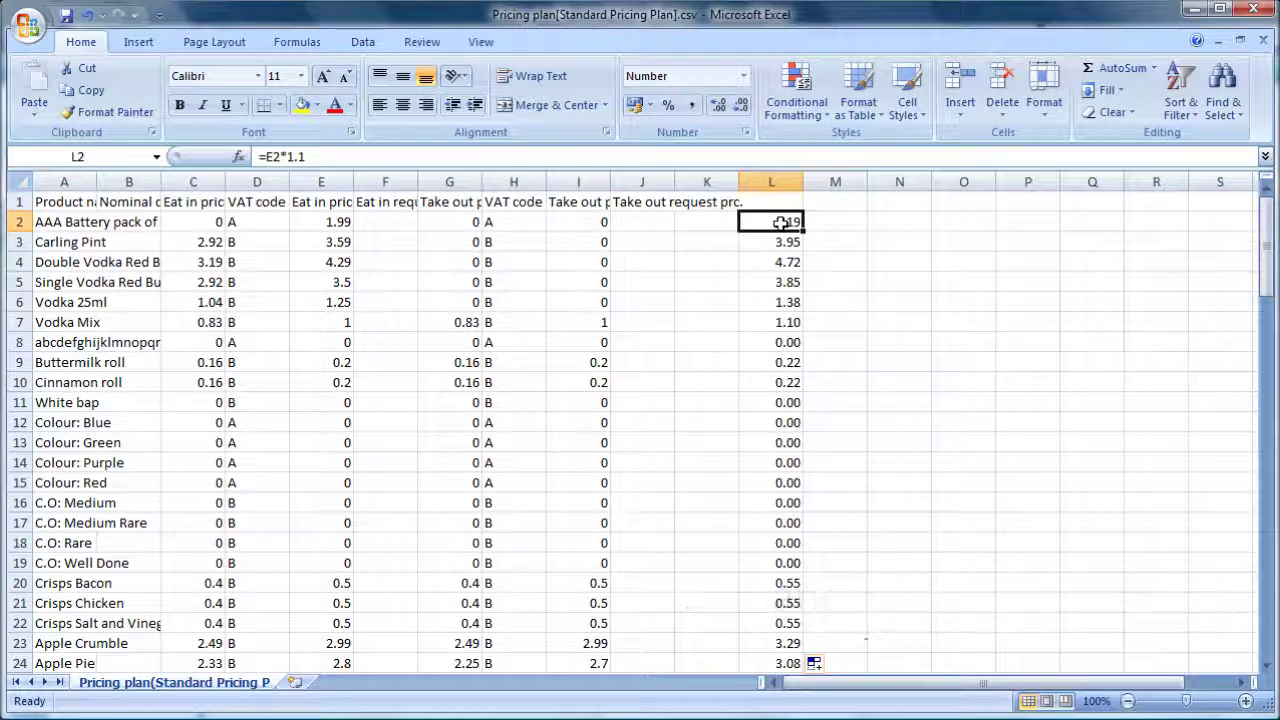
{"action": "left_click_drag", "start_coordinate": [780, 221], "coordinate": [785, 641]}
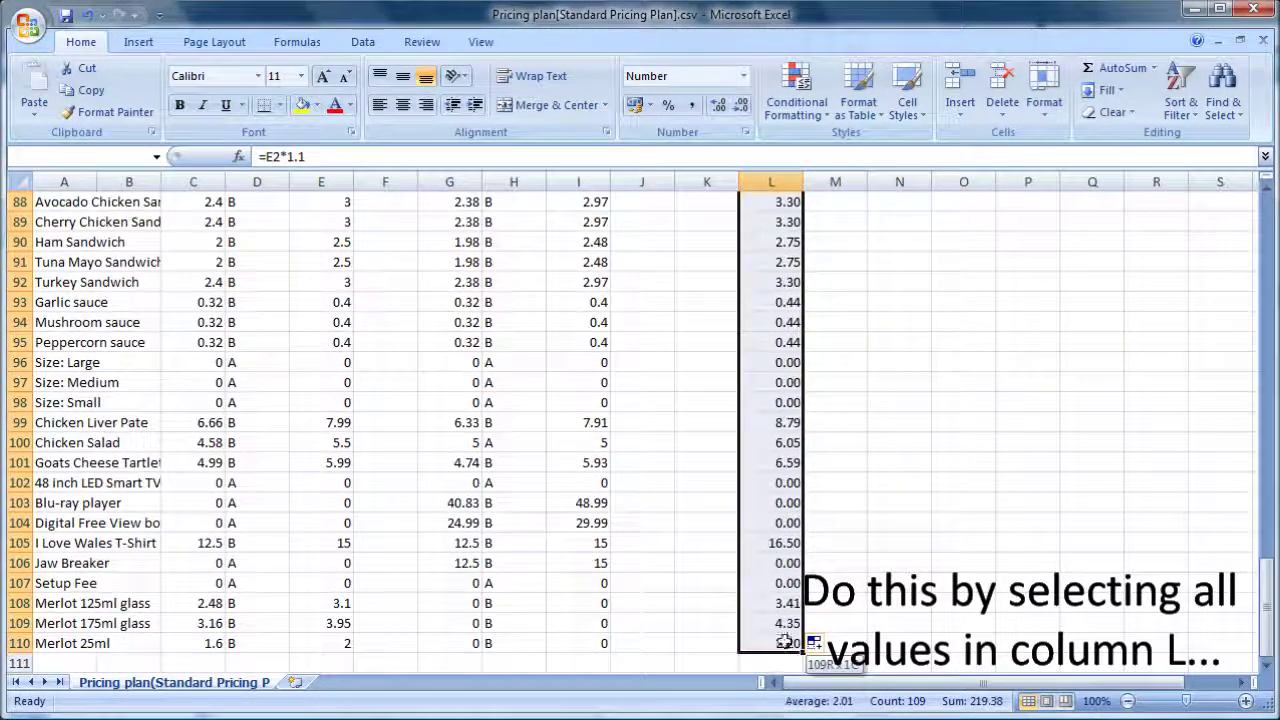
{"action": "scroll", "coordinate": [893, 622], "scroll_direction": "up", "scroll_amount": 20}
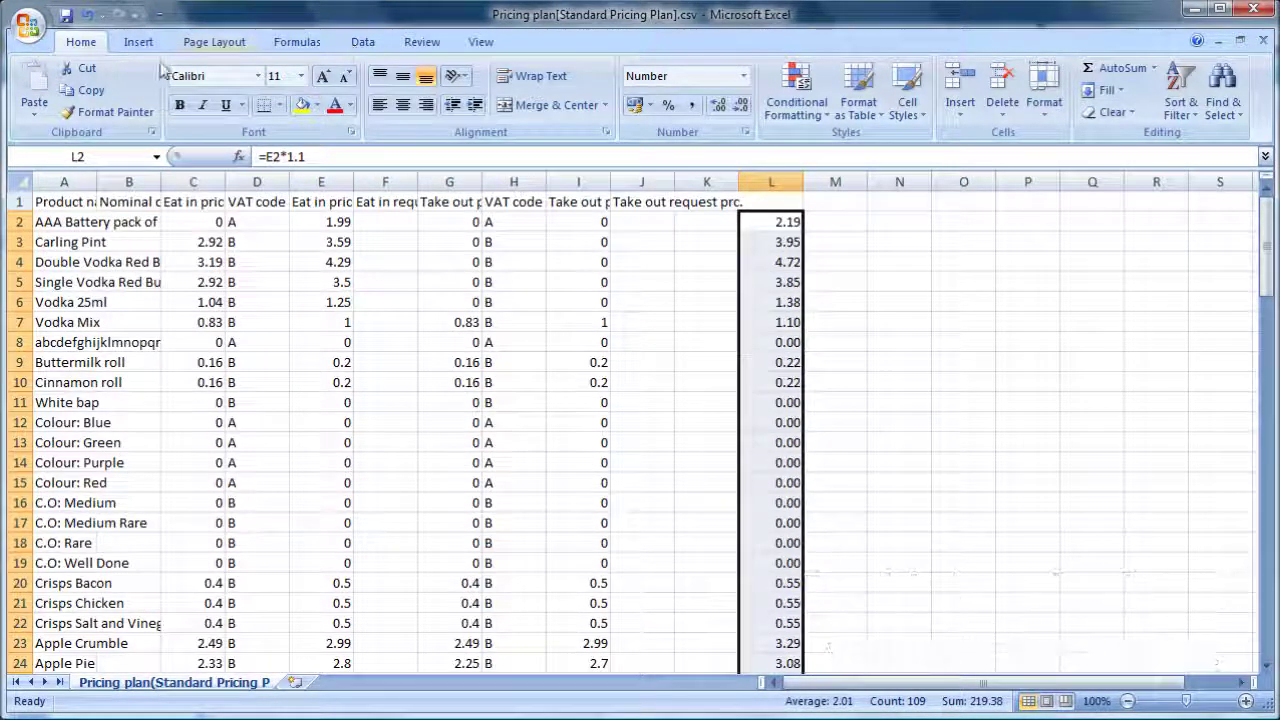
{"action": "left_click", "coordinate": [91, 91]}
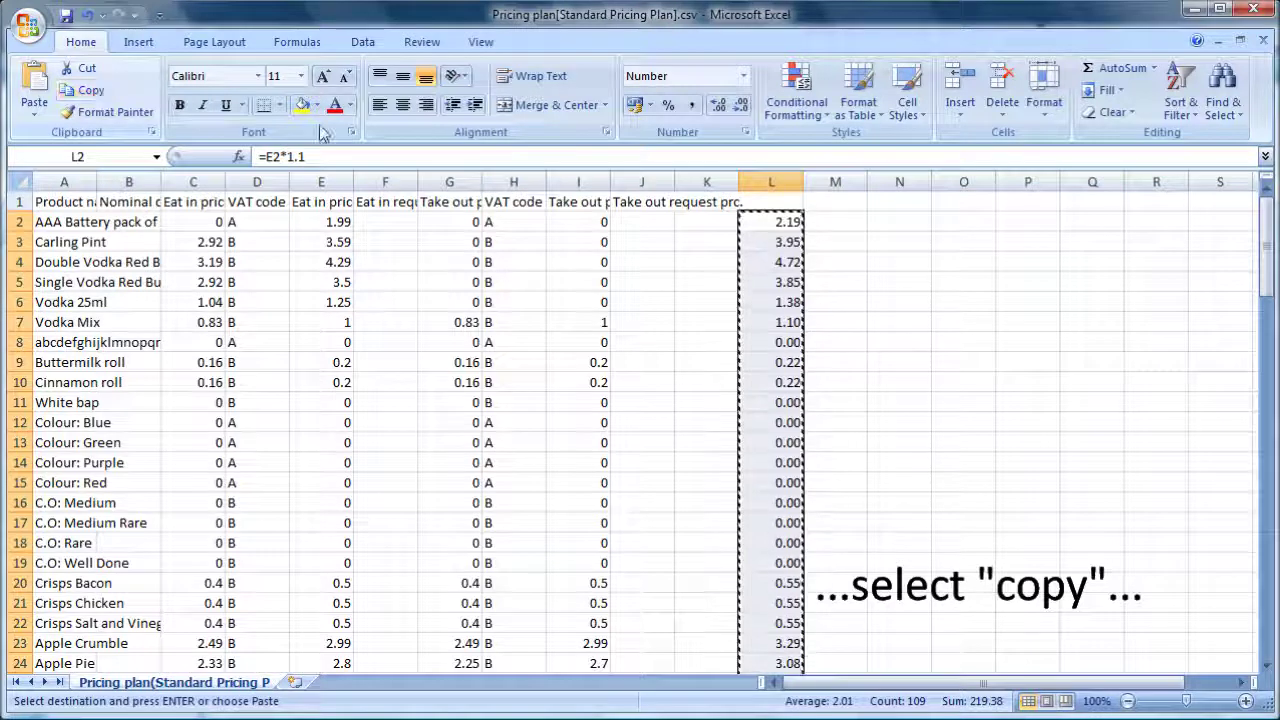
{"action": "left_click", "coordinate": [869, 223]}
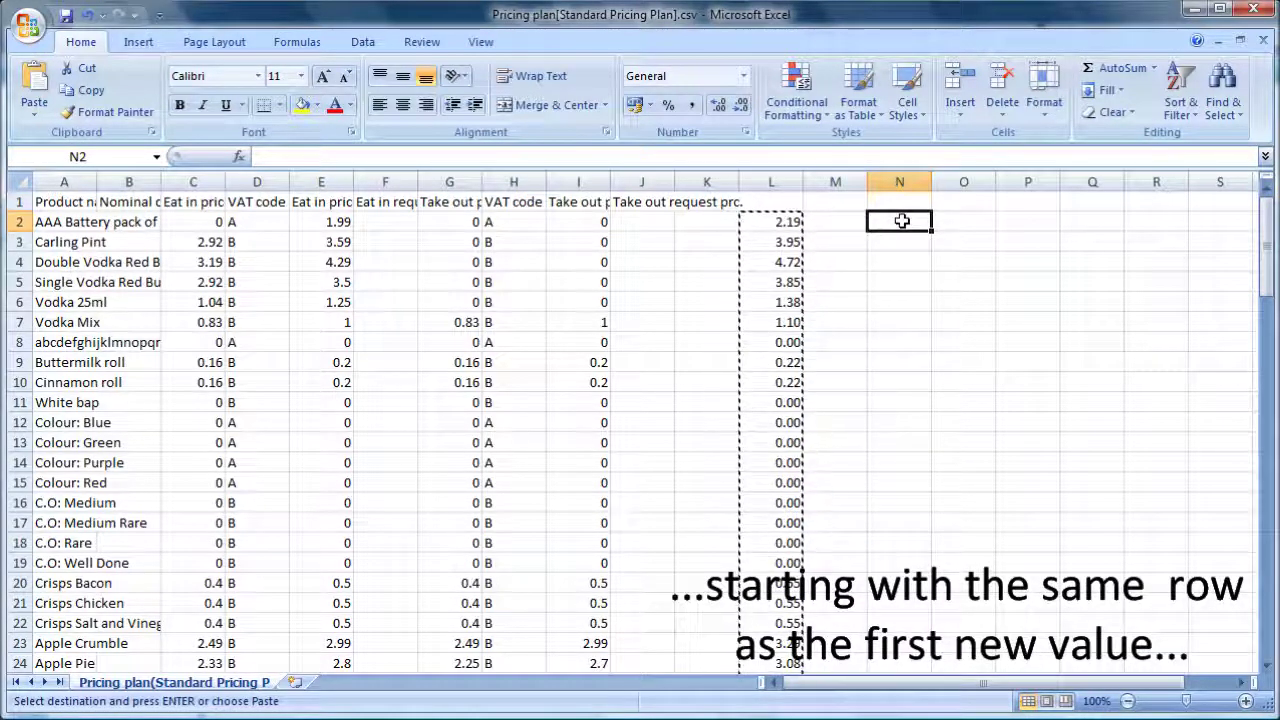
{"action": "left_click", "coordinate": [36, 121]}
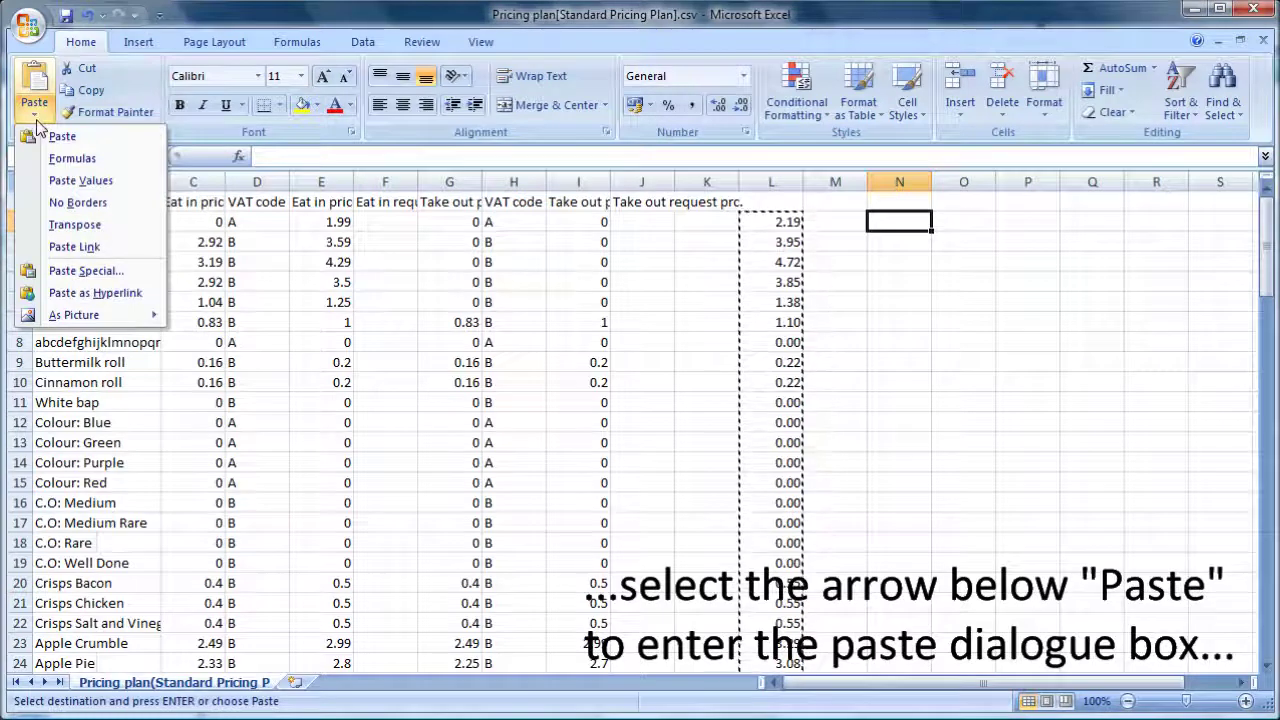
{"action": "left_click", "coordinate": [80, 180]}
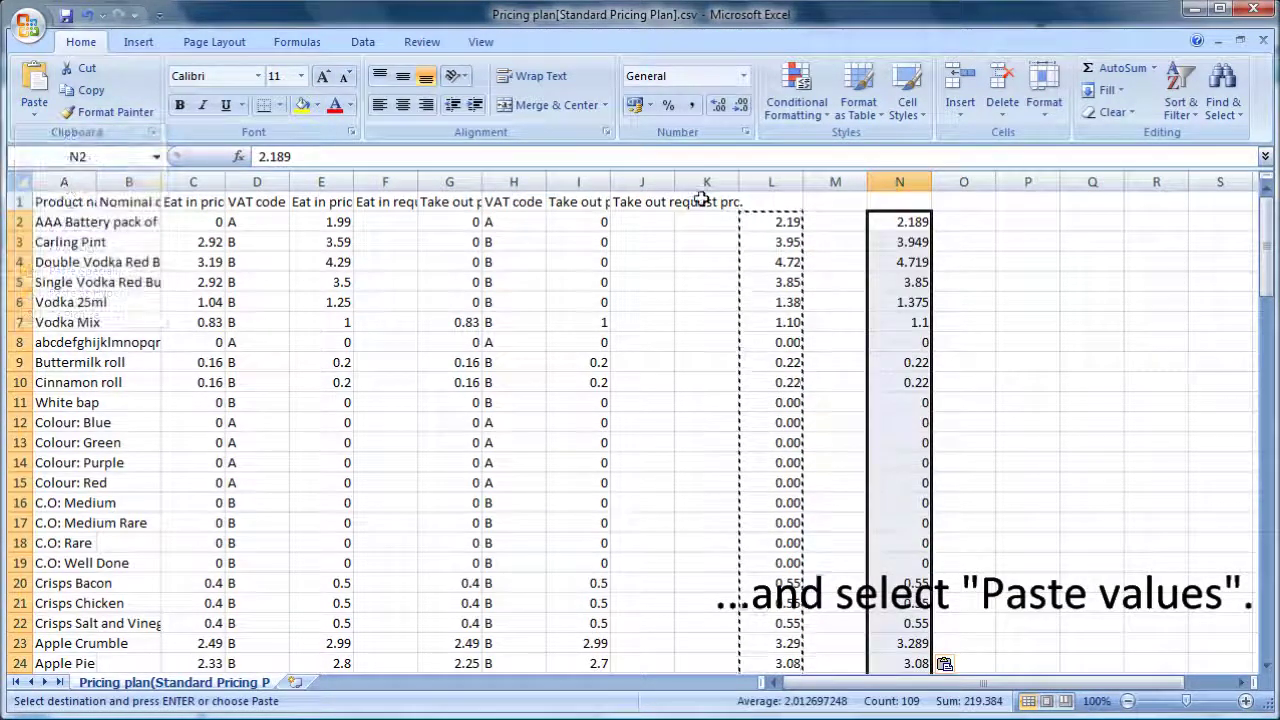
- Compare the content of the pasted cell N2 with the formula in L2
{"action": "left_click", "coordinate": [910, 219]}
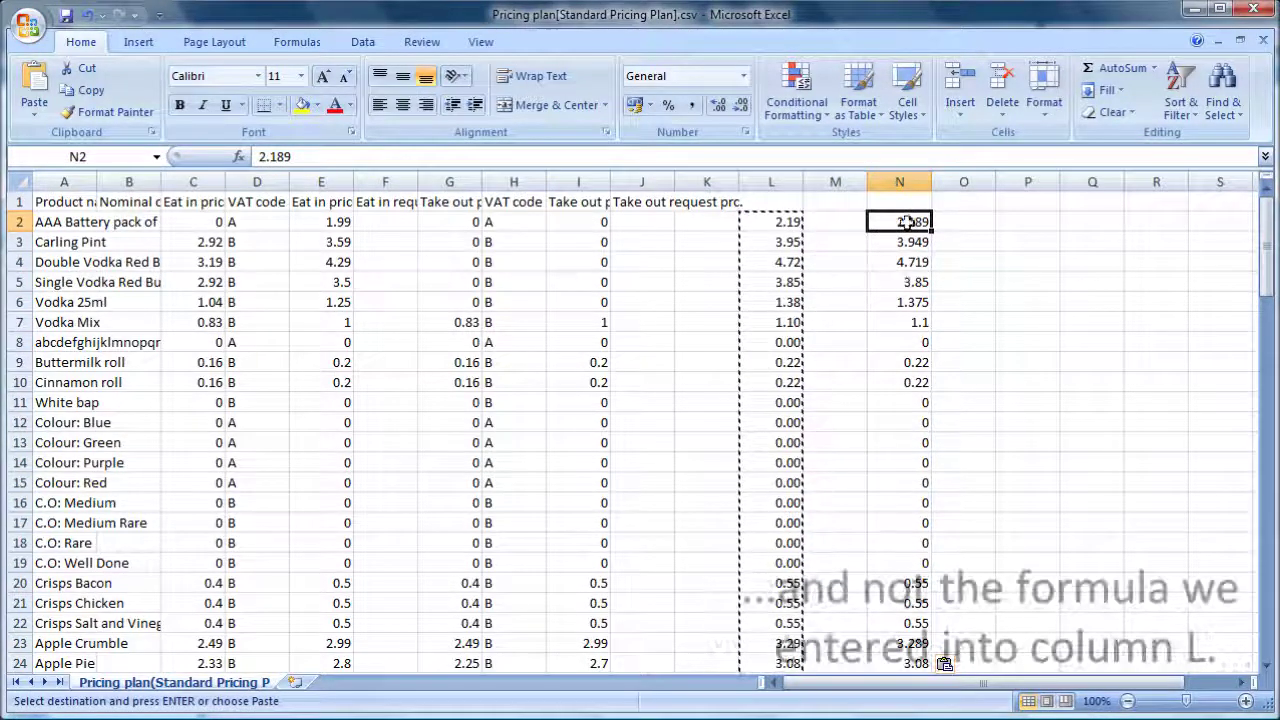
{"action": "left_click", "coordinate": [785, 222]}
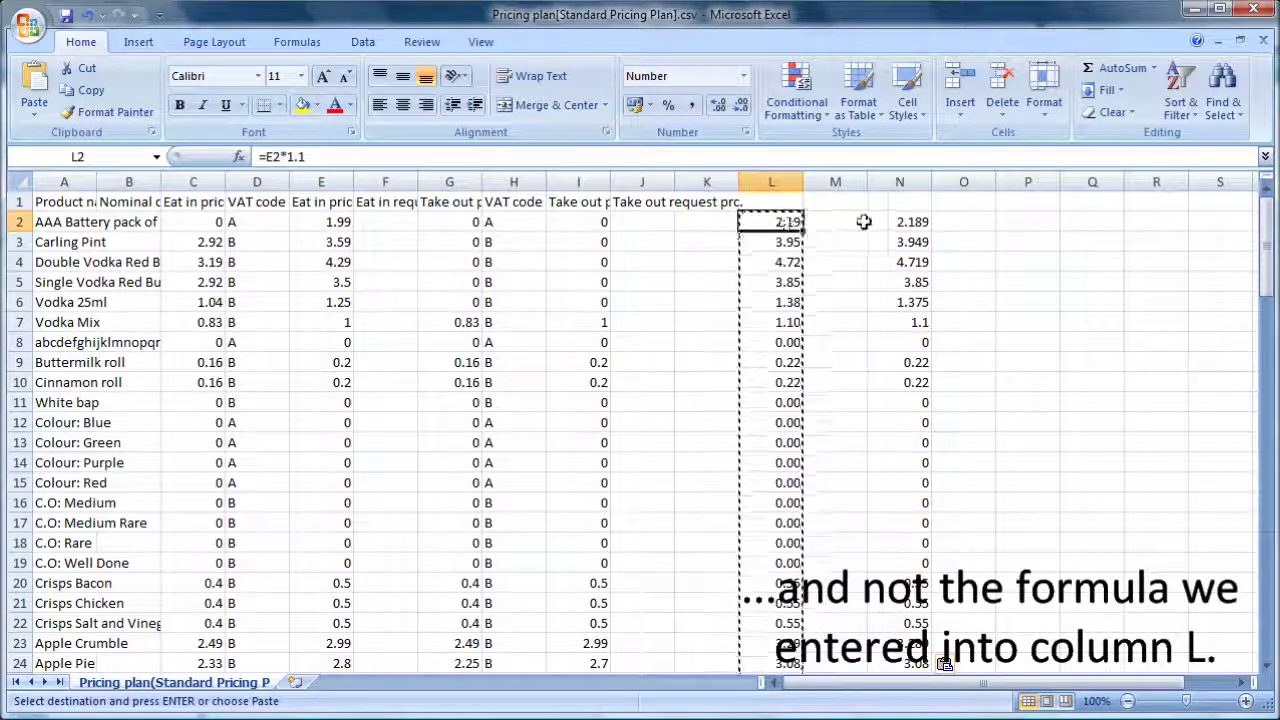
{"action": "left_click", "coordinate": [912, 222]}
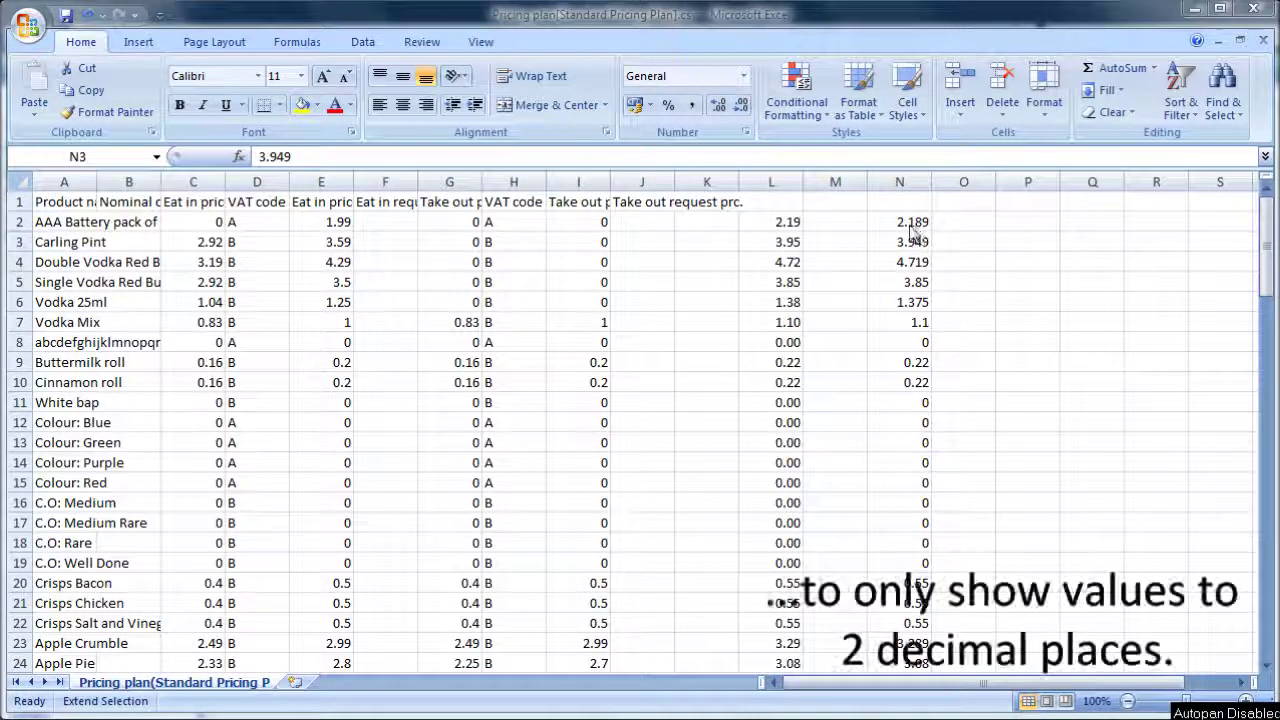
- Format the whole of column N as Number with 2 decimal places
{"action": "left_click", "coordinate": [902, 182]}
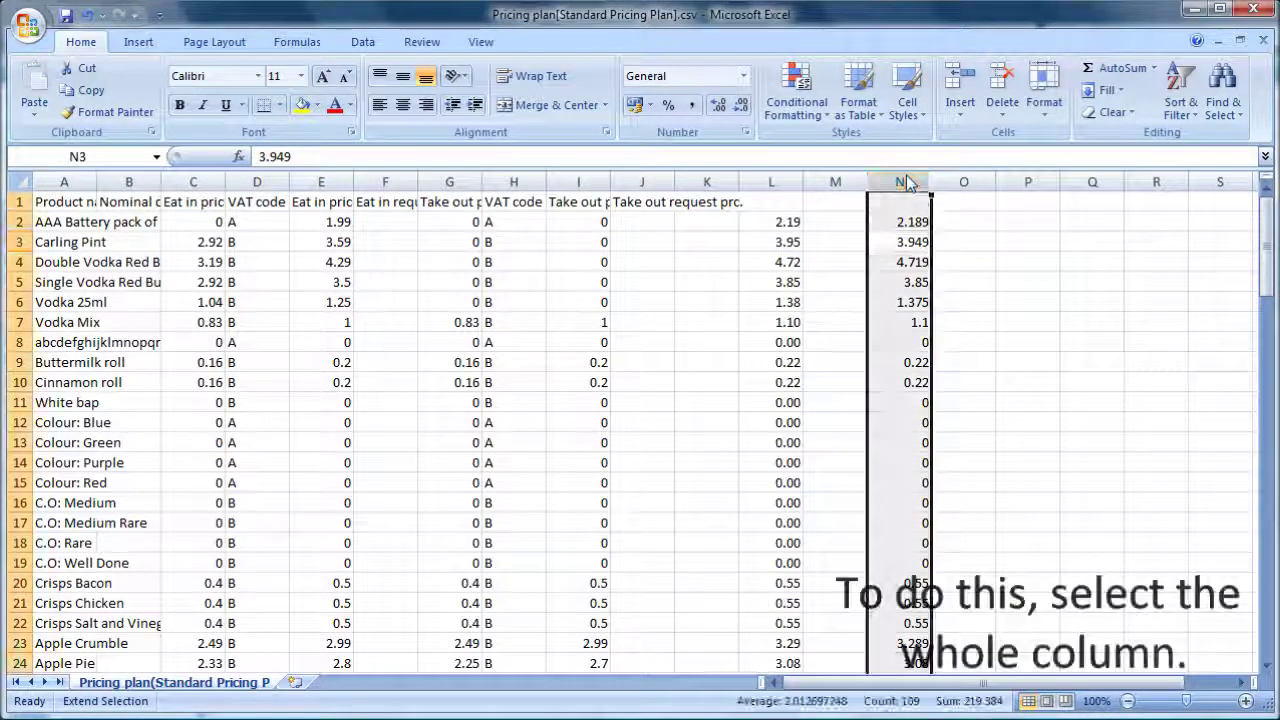
{"action": "right_click", "coordinate": [904, 302]}
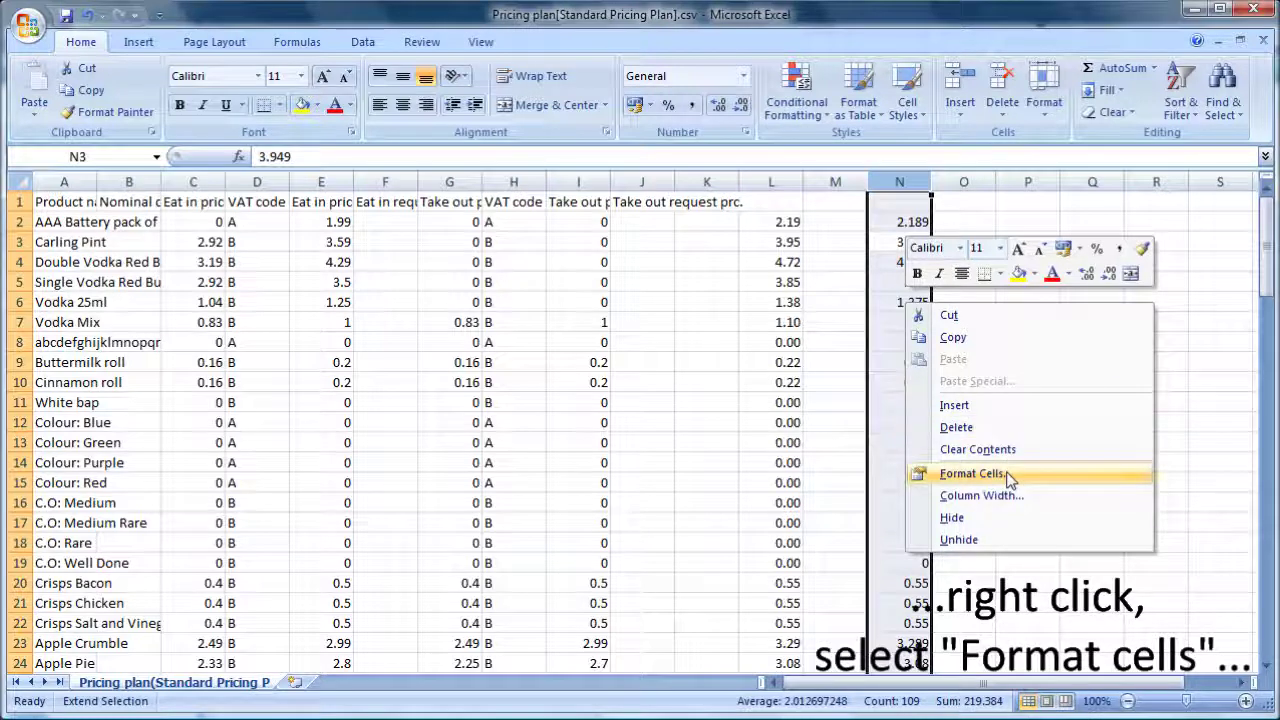
{"action": "left_click", "coordinate": [970, 474]}
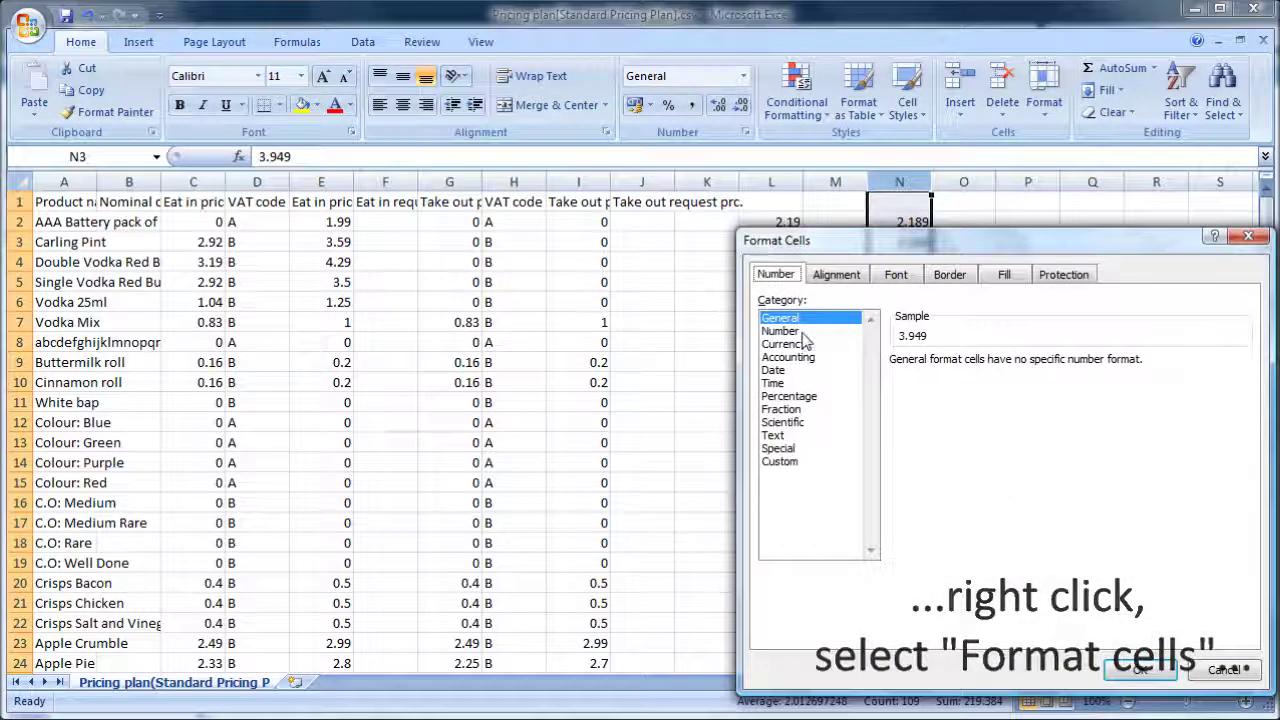
{"action": "left_click", "coordinate": [780, 331]}
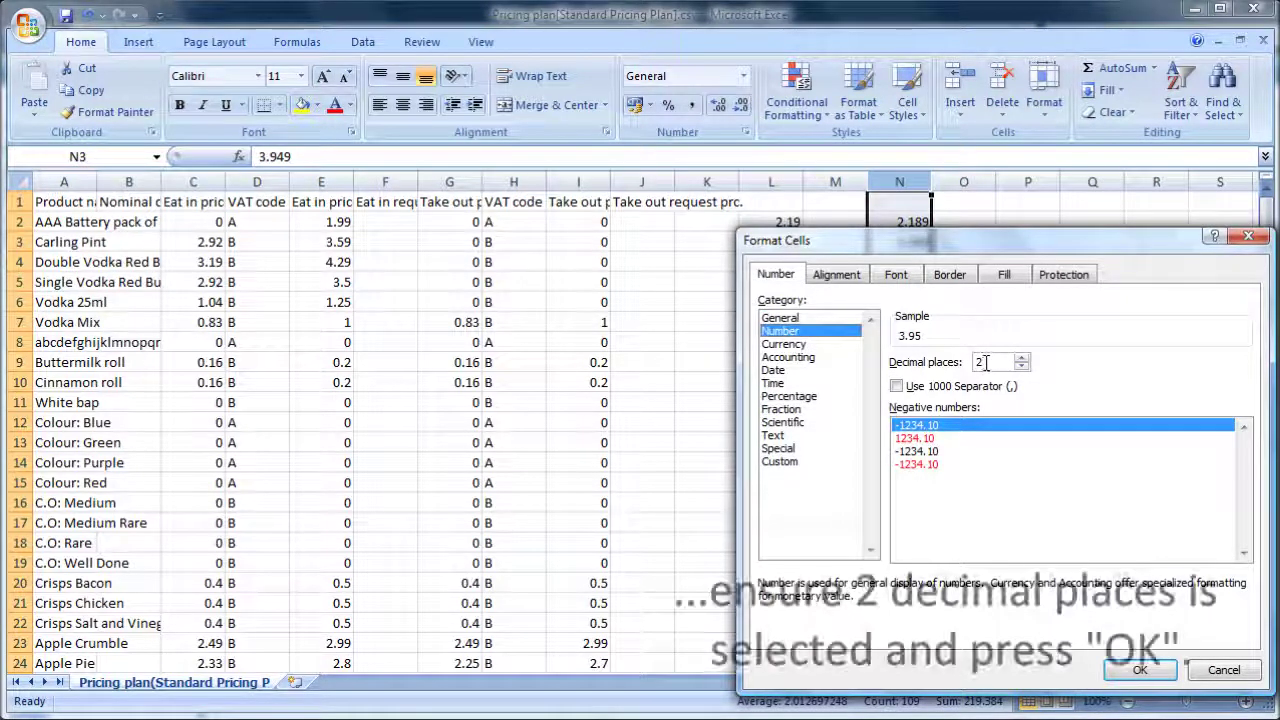
{"action": "left_click", "coordinate": [1125, 672]}
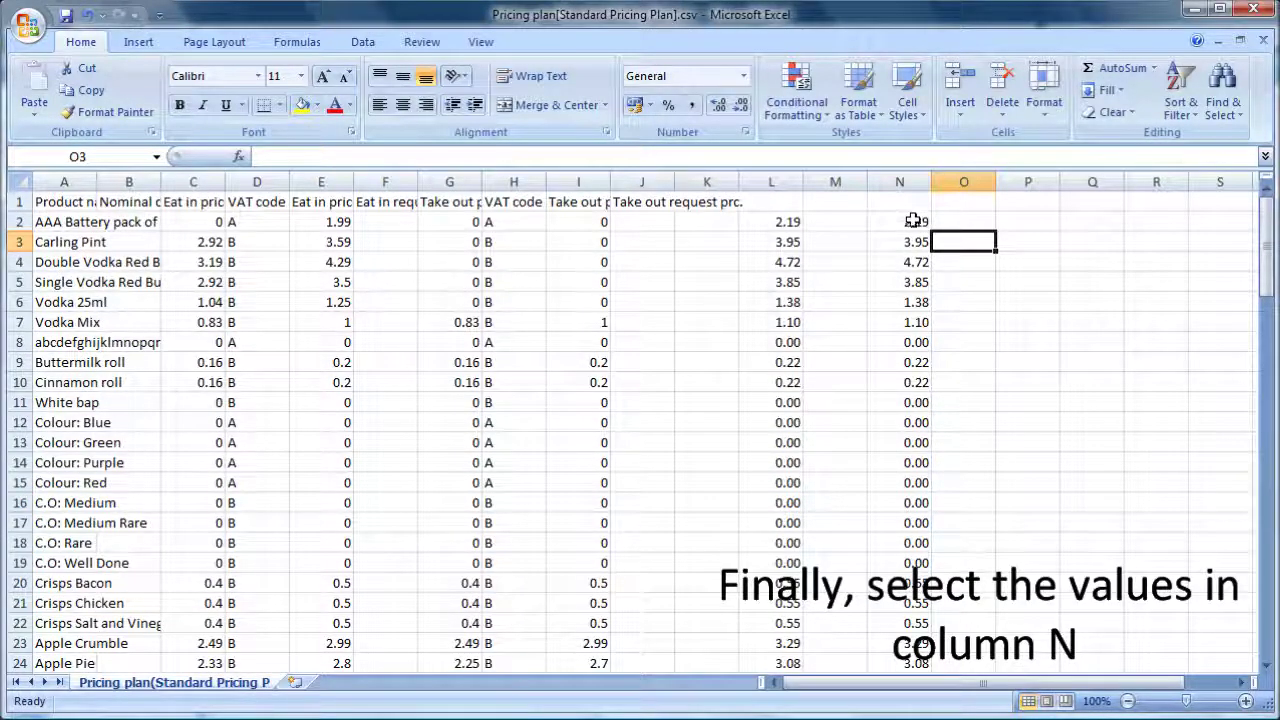
- Copy the new prices in N2:N110 and paste them over the original eat in prices including VAT in column E, starting at E2
{"action": "left_click", "coordinate": [913, 220]}
{"action": "left_click_drag", "start_coordinate": [917, 222], "coordinate": [917, 648]}
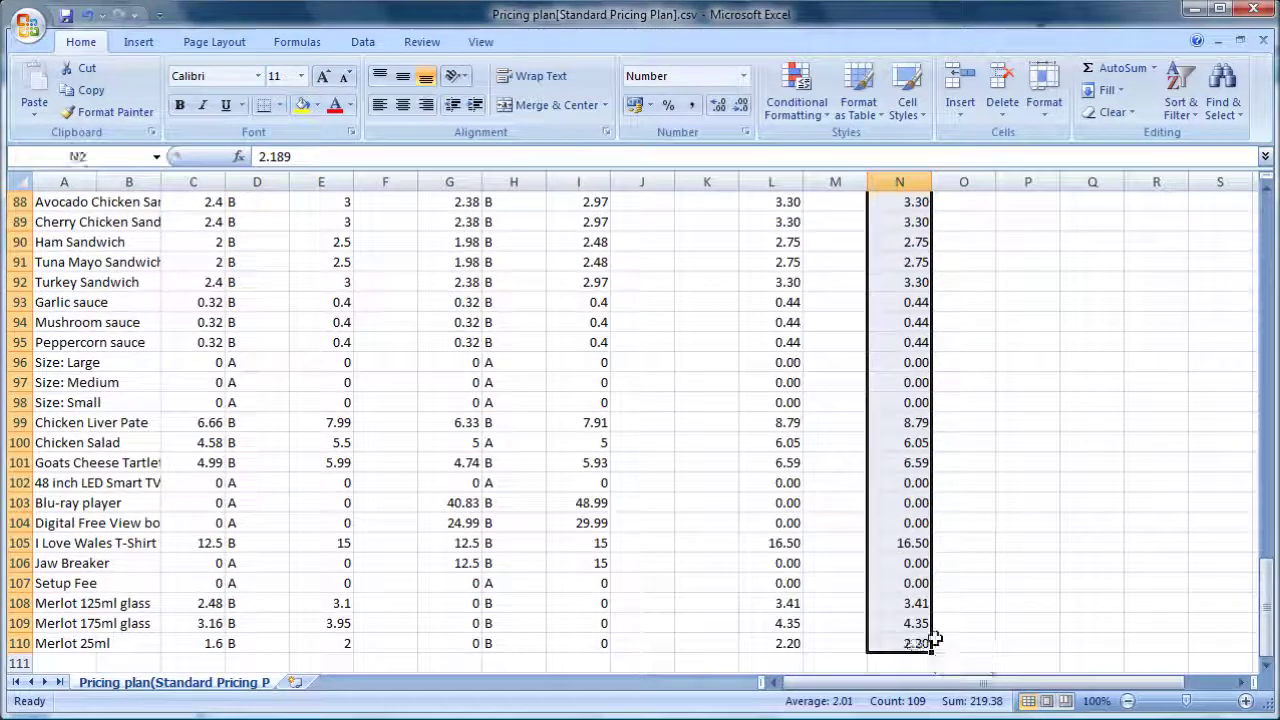
{"action": "scroll", "coordinate": [1005, 591], "scroll_direction": "up", "scroll_amount": 20}
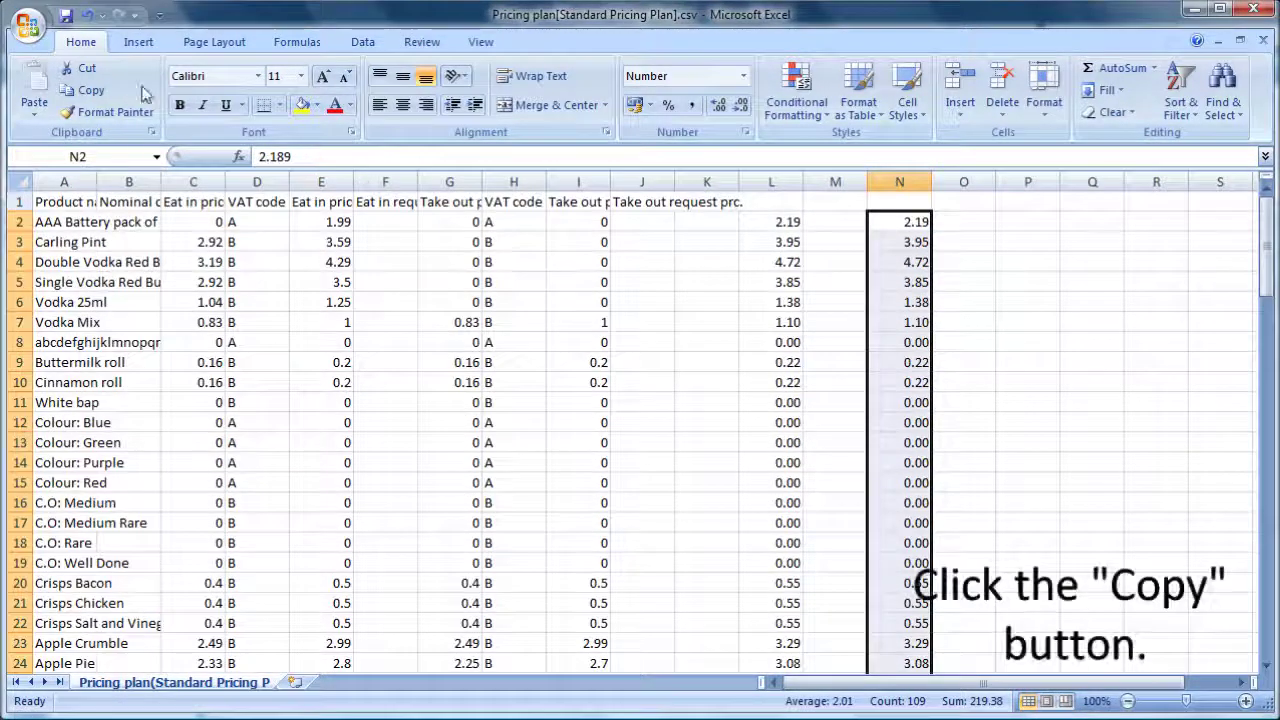
{"action": "left_click", "coordinate": [91, 90]}
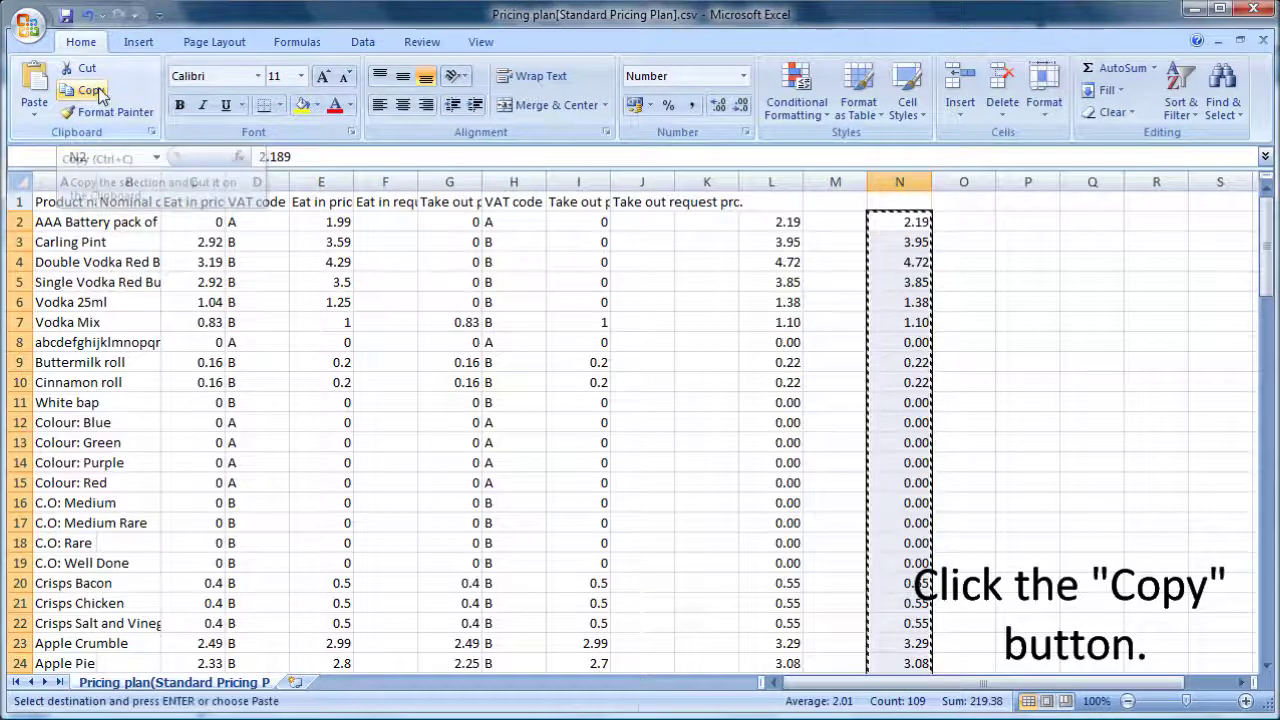
{"action": "left_click", "coordinate": [320, 222]}
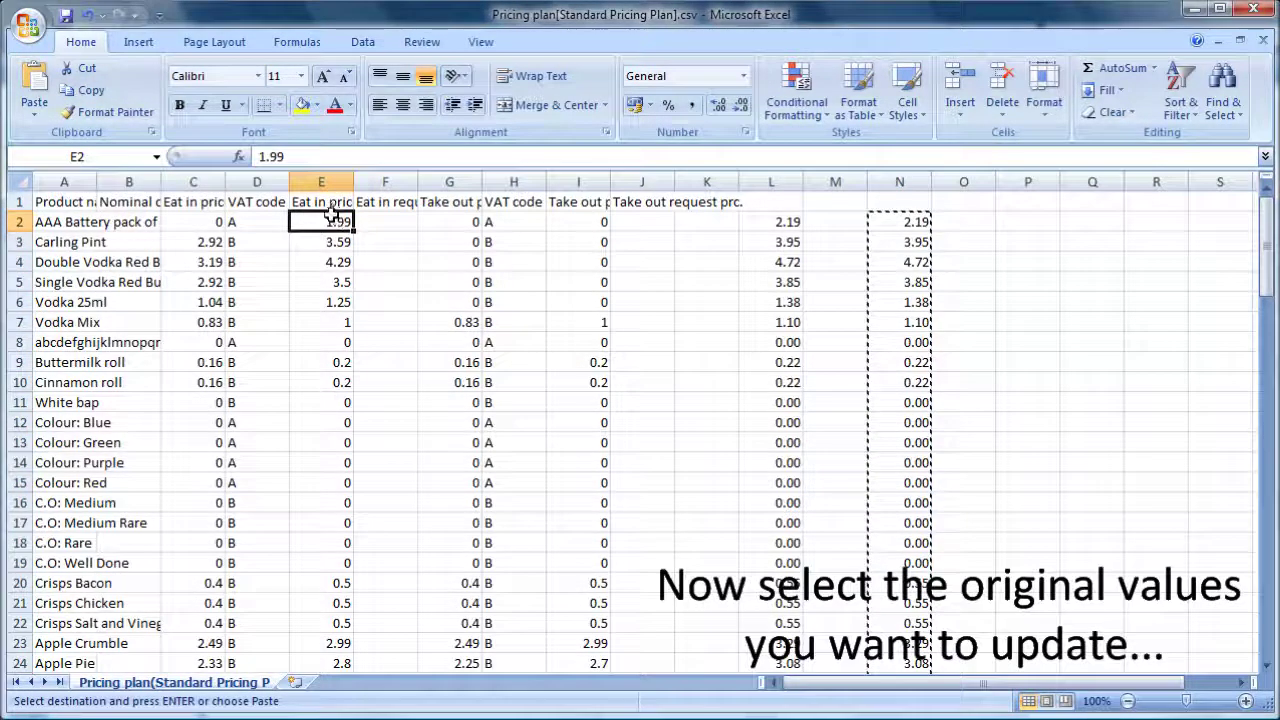
{"action": "left_click", "coordinate": [327, 203]}
{"action": "left_click", "coordinate": [331, 223]}
{"action": "left_click_drag", "start_coordinate": [336, 222], "coordinate": [343, 627]}
{"action": "scroll", "coordinate": [431, 576], "scroll_direction": "up", "scroll_amount": 20}
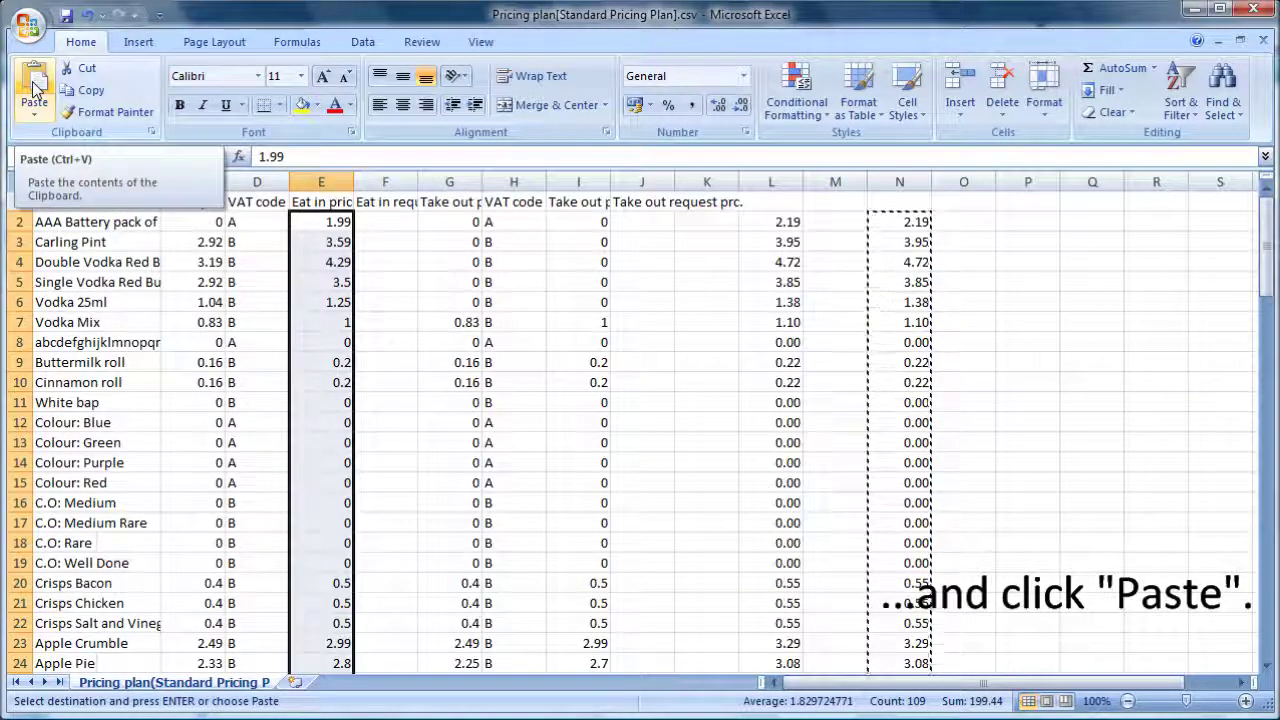
{"action": "left_click", "coordinate": [34, 88]}
{"action": "left_click", "coordinate": [560, 318]}
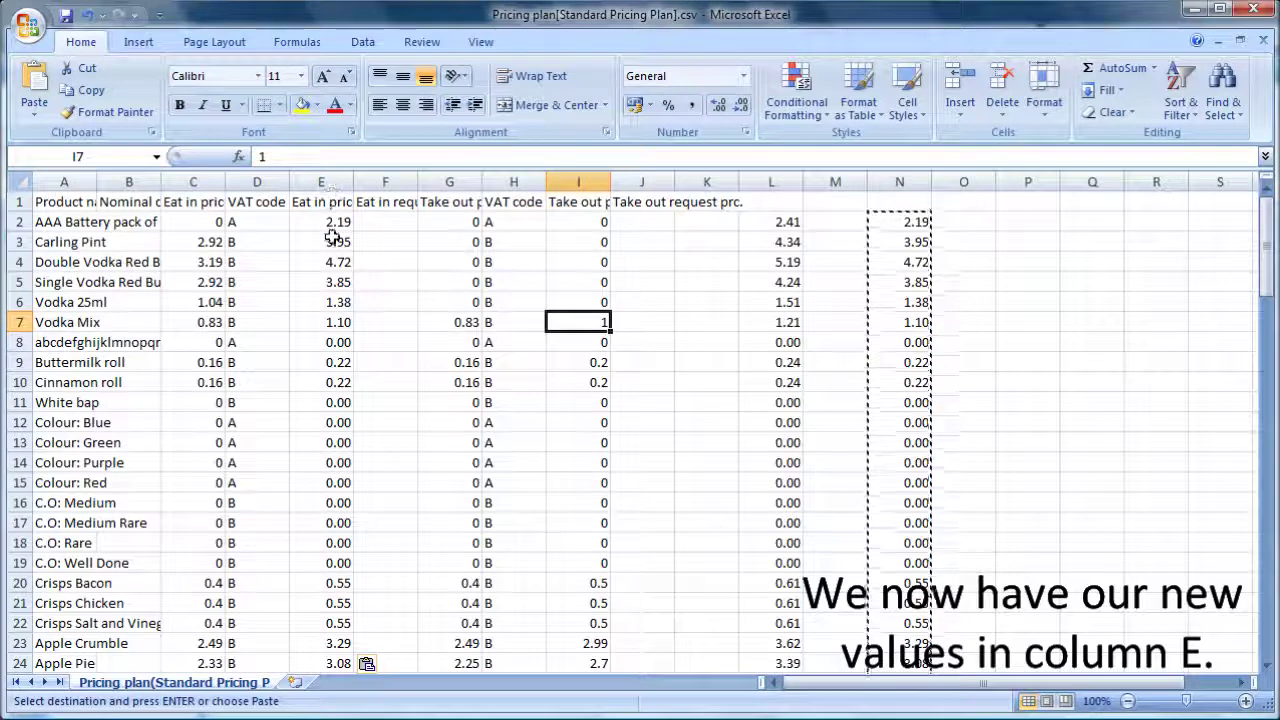
{"action": "left_click", "coordinate": [1028, 261]}
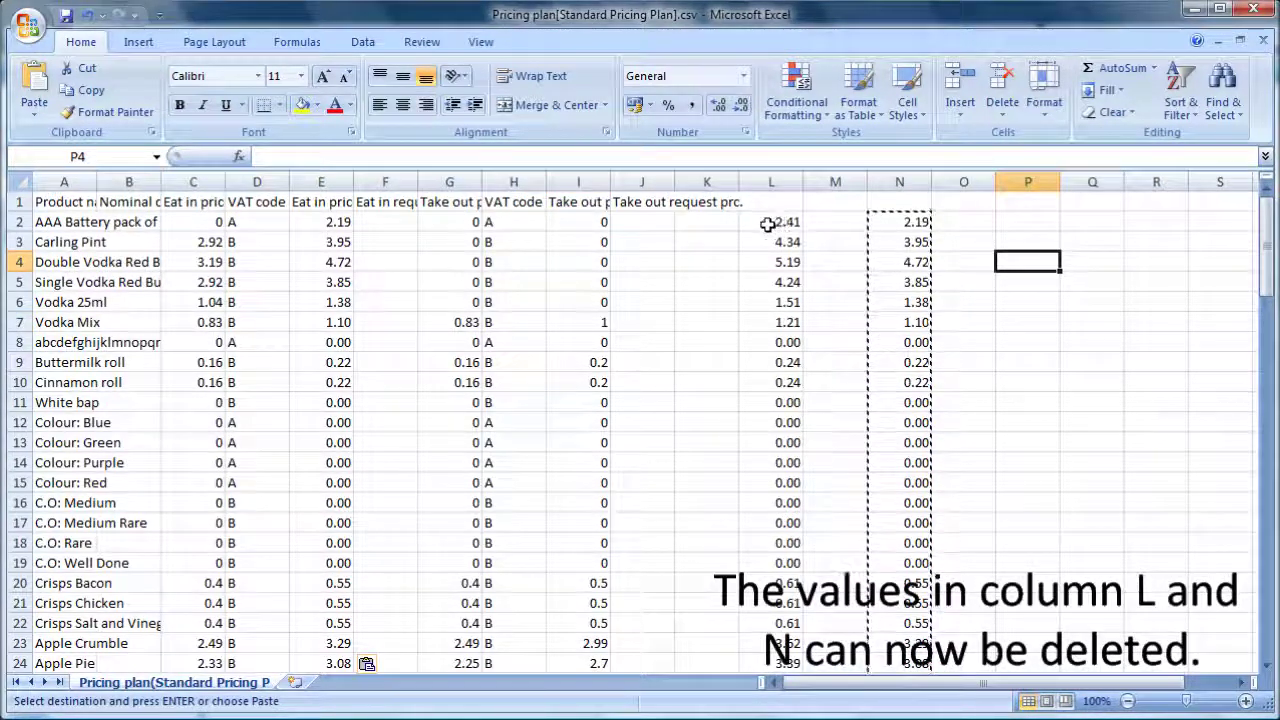
- Clear the contents of the helper columns L to N
{"action": "left_click_drag", "start_coordinate": [785, 222], "coordinate": [835, 222]}
{"action": "left_click_drag", "start_coordinate": [778, 181], "coordinate": [900, 181]}
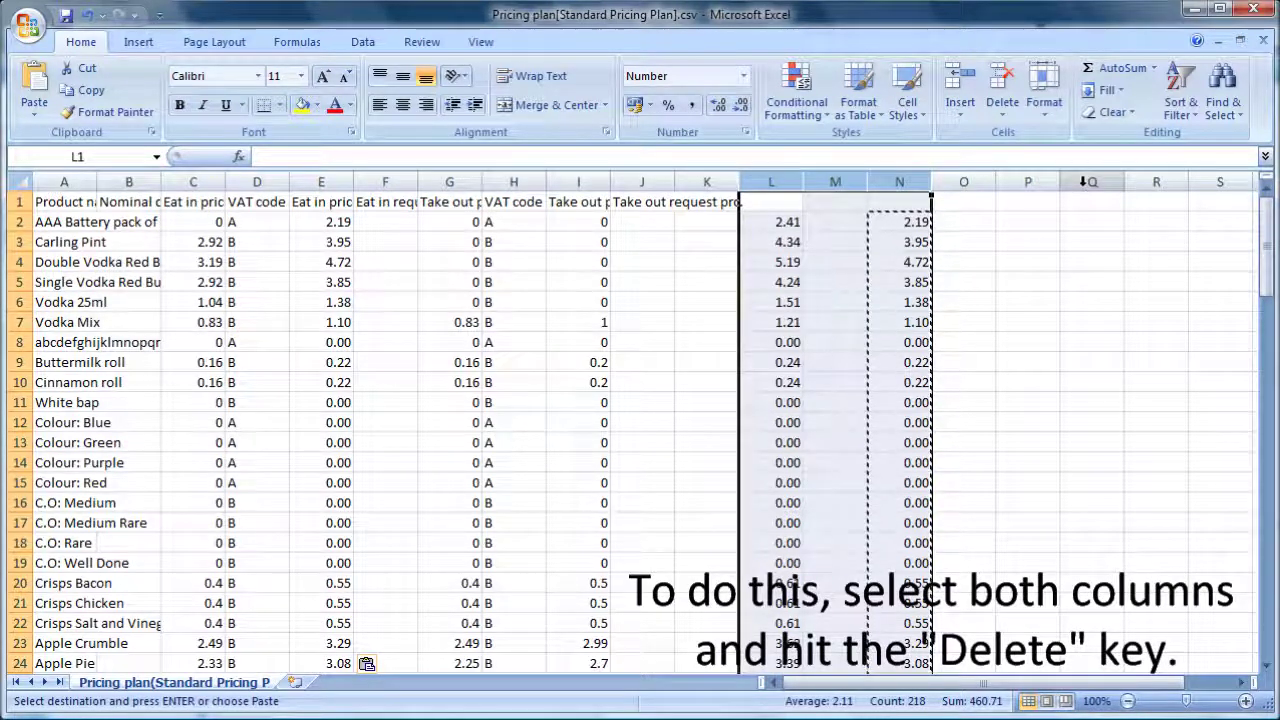
{"action": "key", "text": "Delete"}
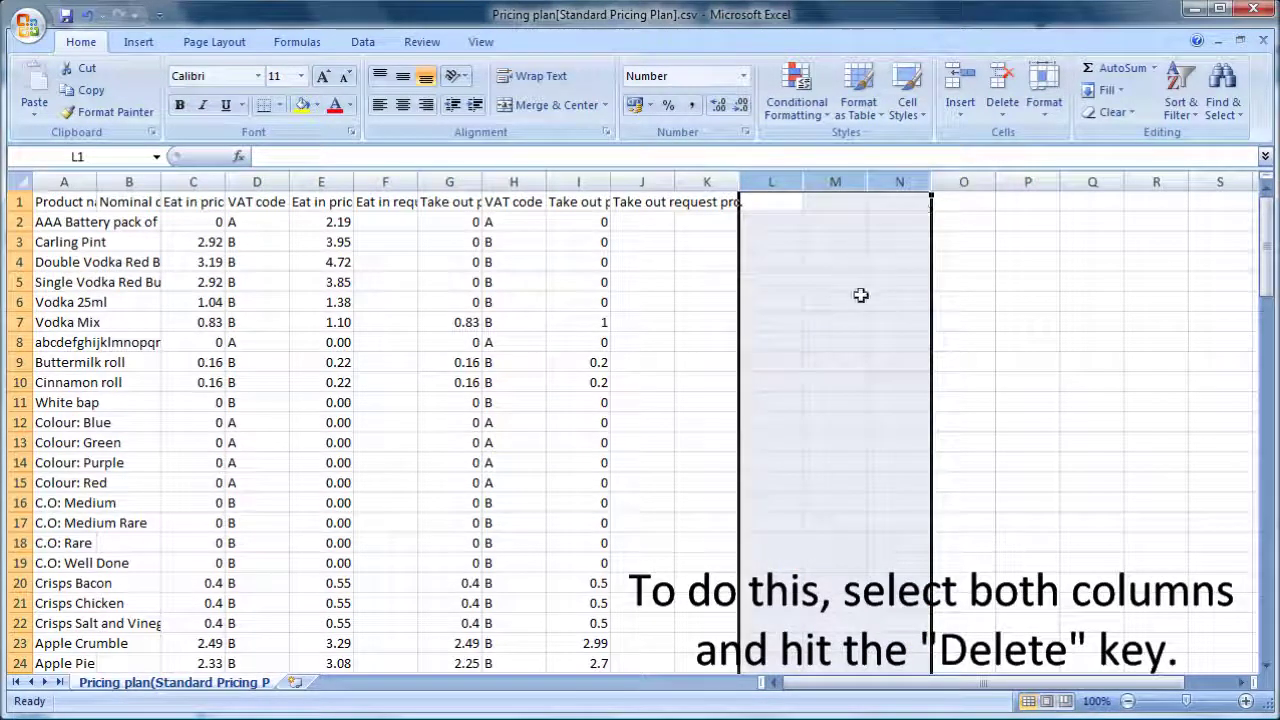
{"action": "left_click", "coordinate": [860, 296]}
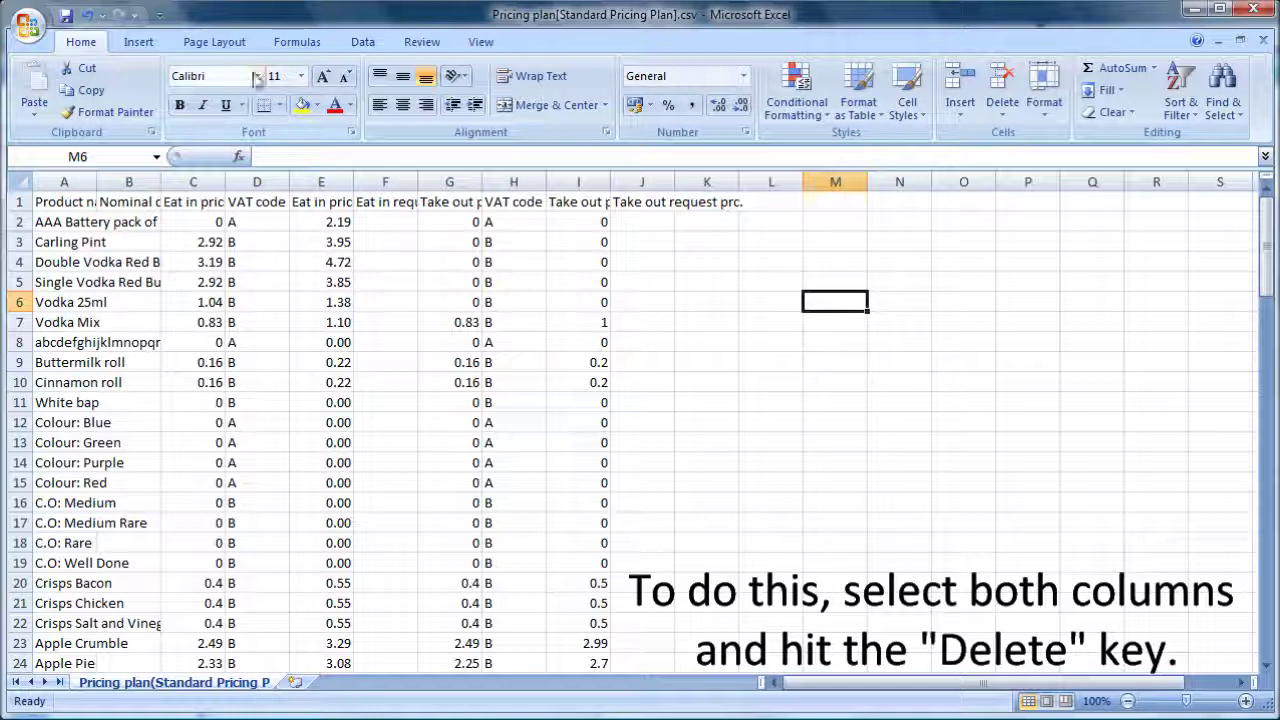
- Save the pricing plan file, keeping it in CSV (Comma delimited) format
{"action": "left_click", "coordinate": [67, 16]}
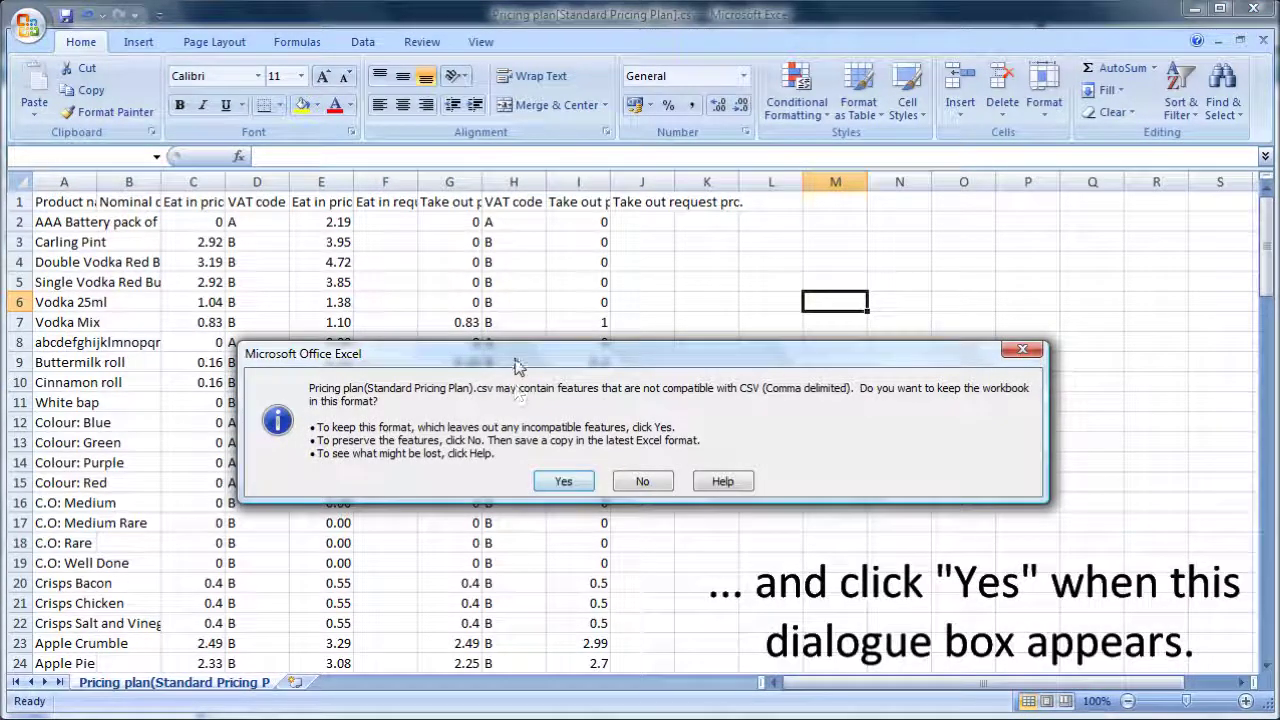
{"action": "left_click_drag", "start_coordinate": [517, 345], "coordinate": [493, 280]}
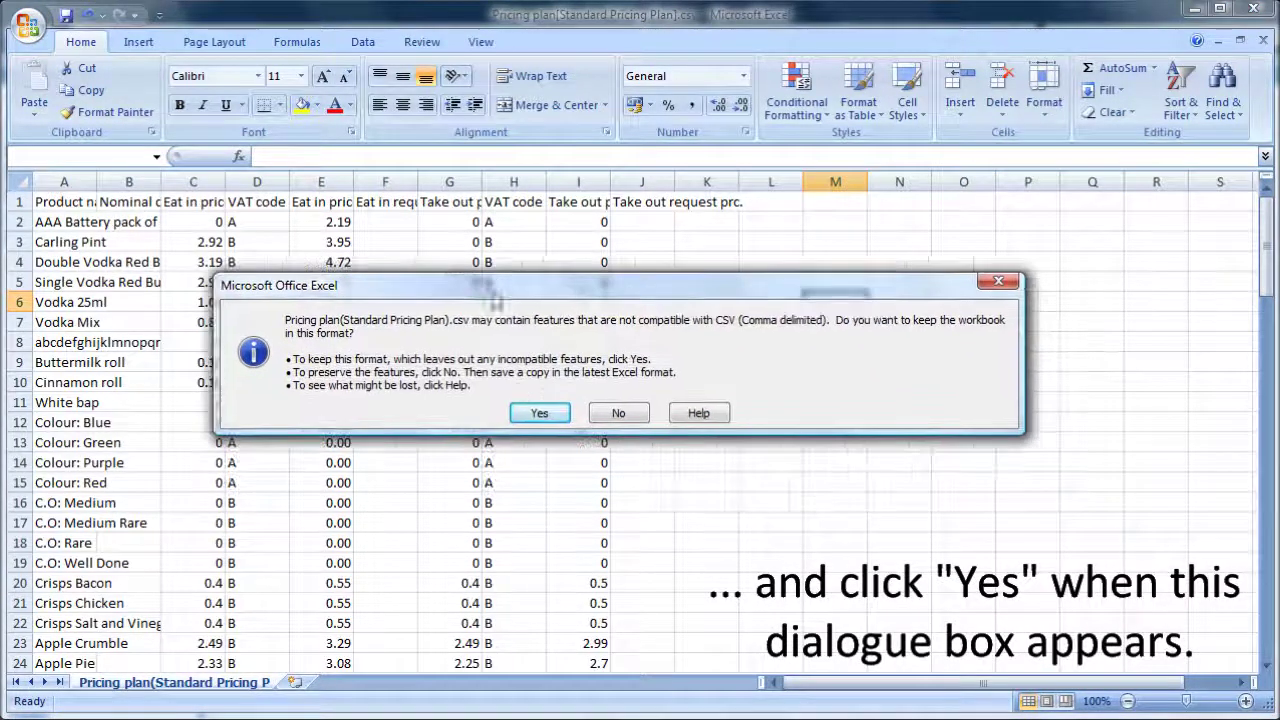
{"action": "left_click", "coordinate": [539, 413]}
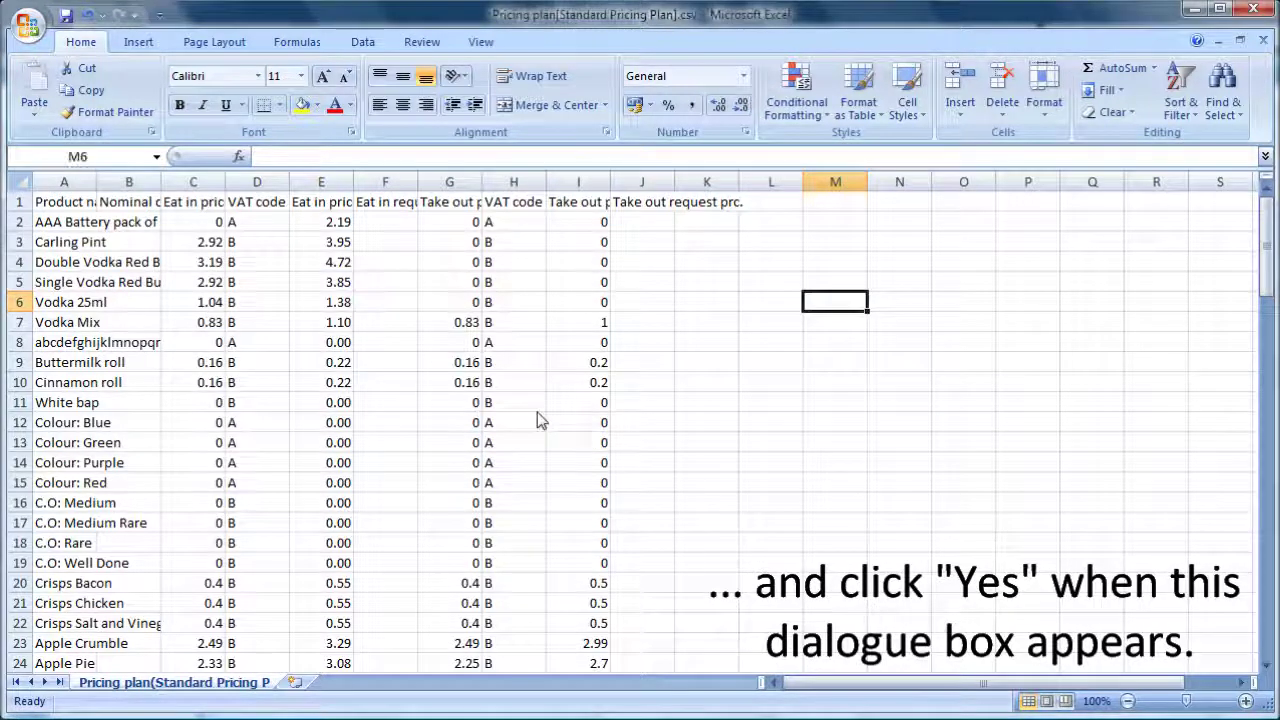
{"action": "left_click", "coordinate": [657, 367]}
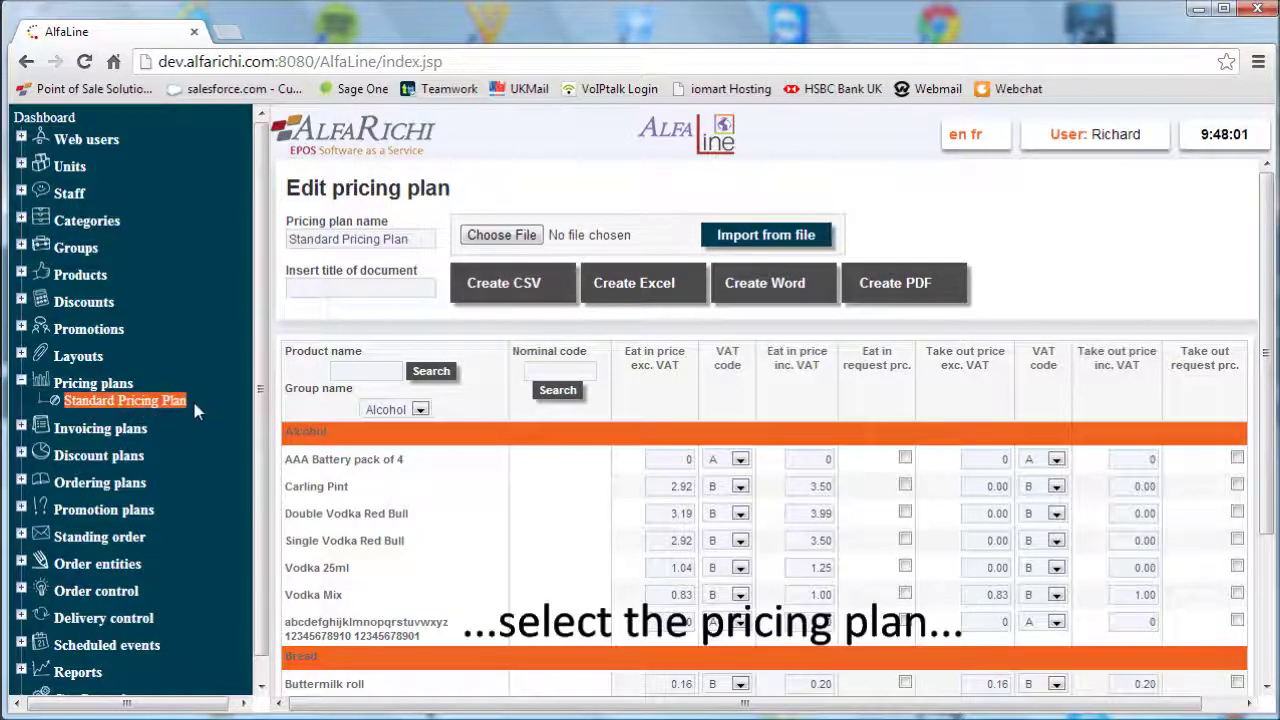
- In AlfaLine, import the edited file Pricing plan[Standard Pricing Plan].csv into the Standard Pricing Plan
{"action": "left_click", "coordinate": [501, 235]}
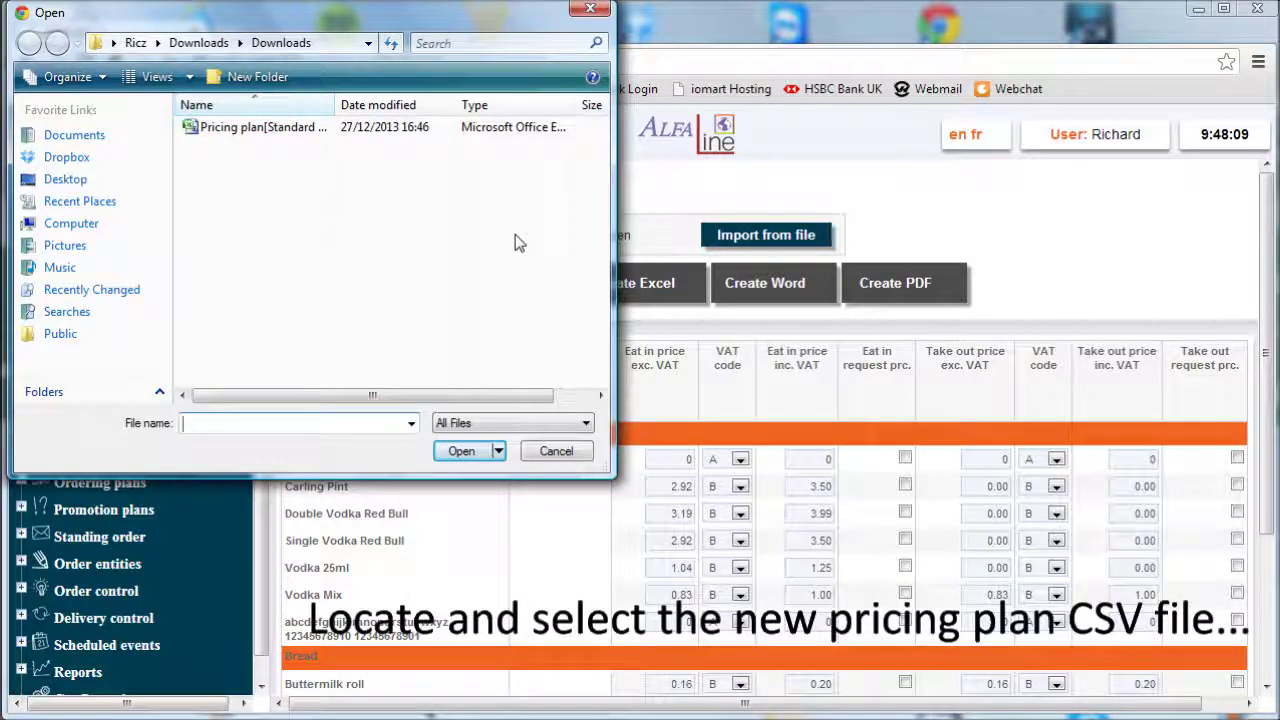
{"action": "left_click", "coordinate": [247, 139]}
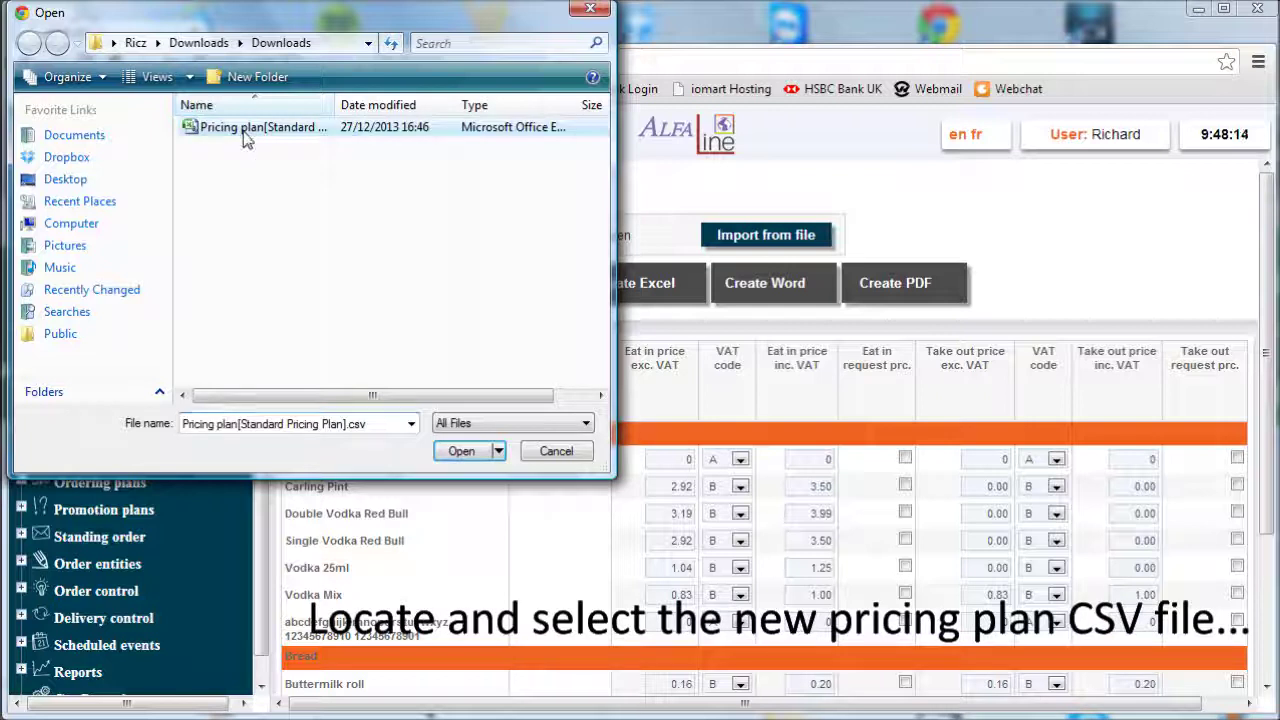
{"action": "left_click", "coordinate": [485, 452]}
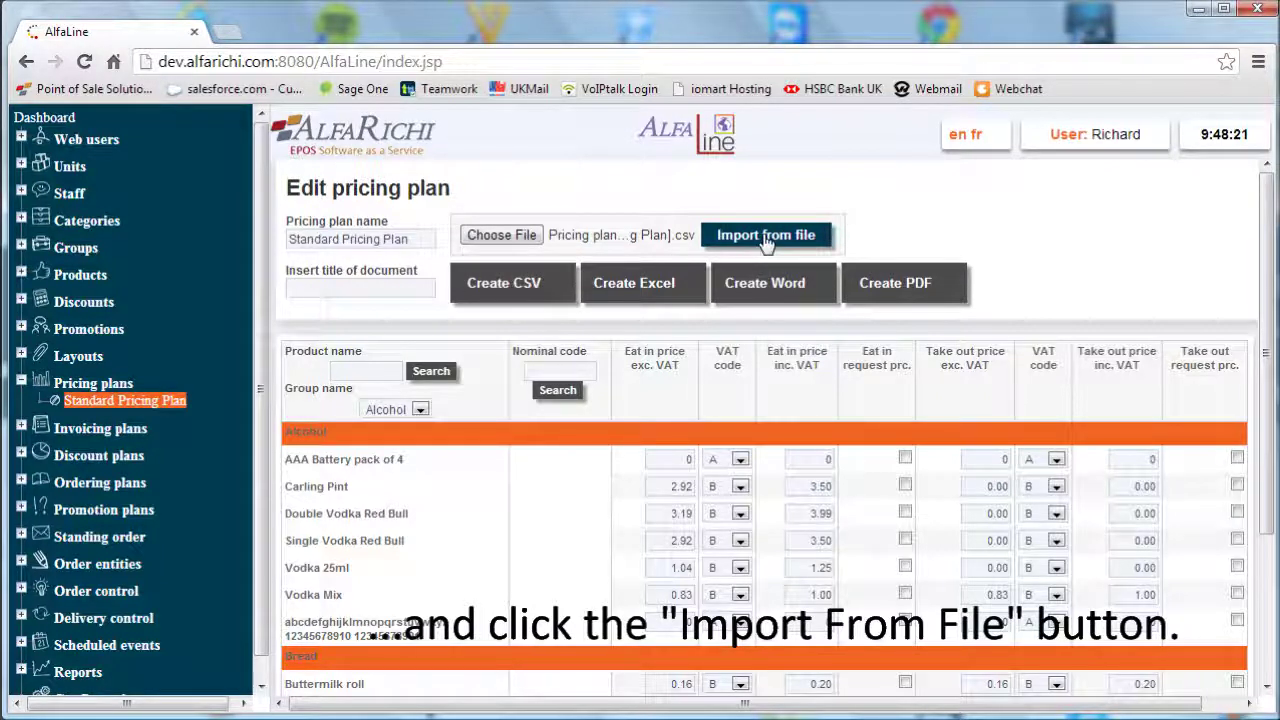
{"action": "left_click", "coordinate": [765, 236]}
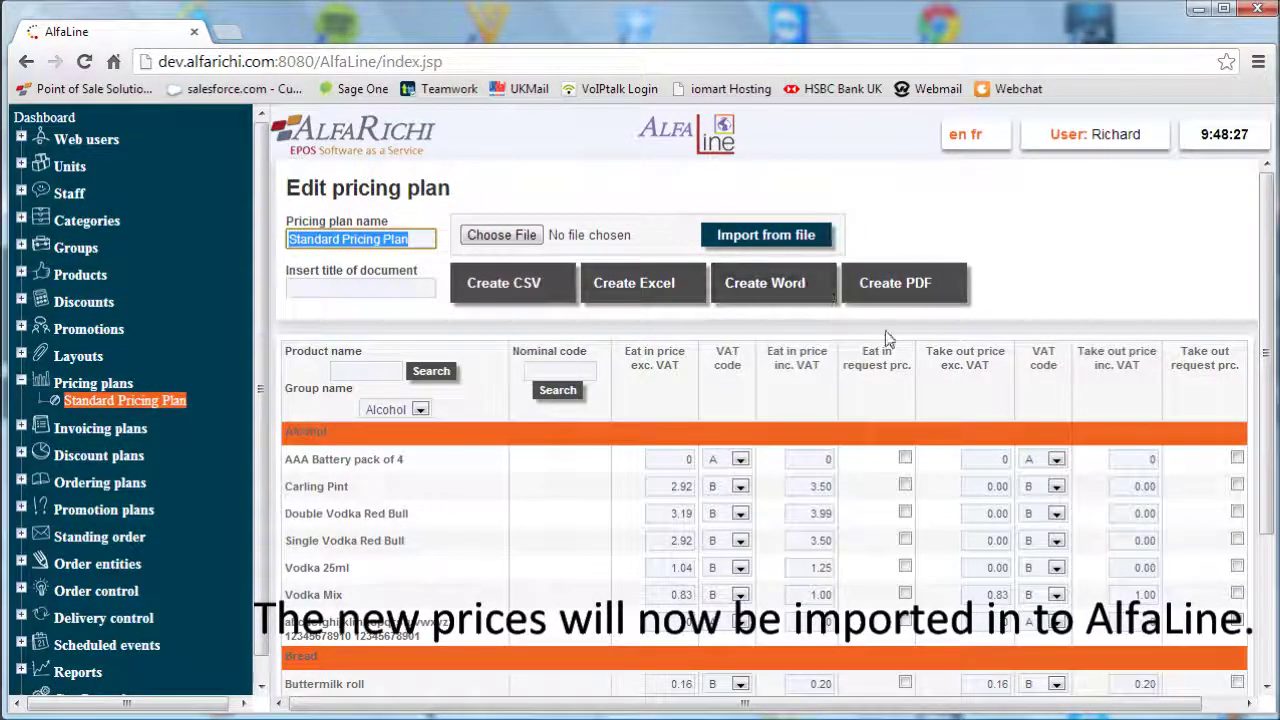
- Review the product prices listed in the Standard Pricing Plan after the import
{"action": "scroll", "coordinate": [1033, 372], "scroll_direction": "down", "scroll_amount": 5}
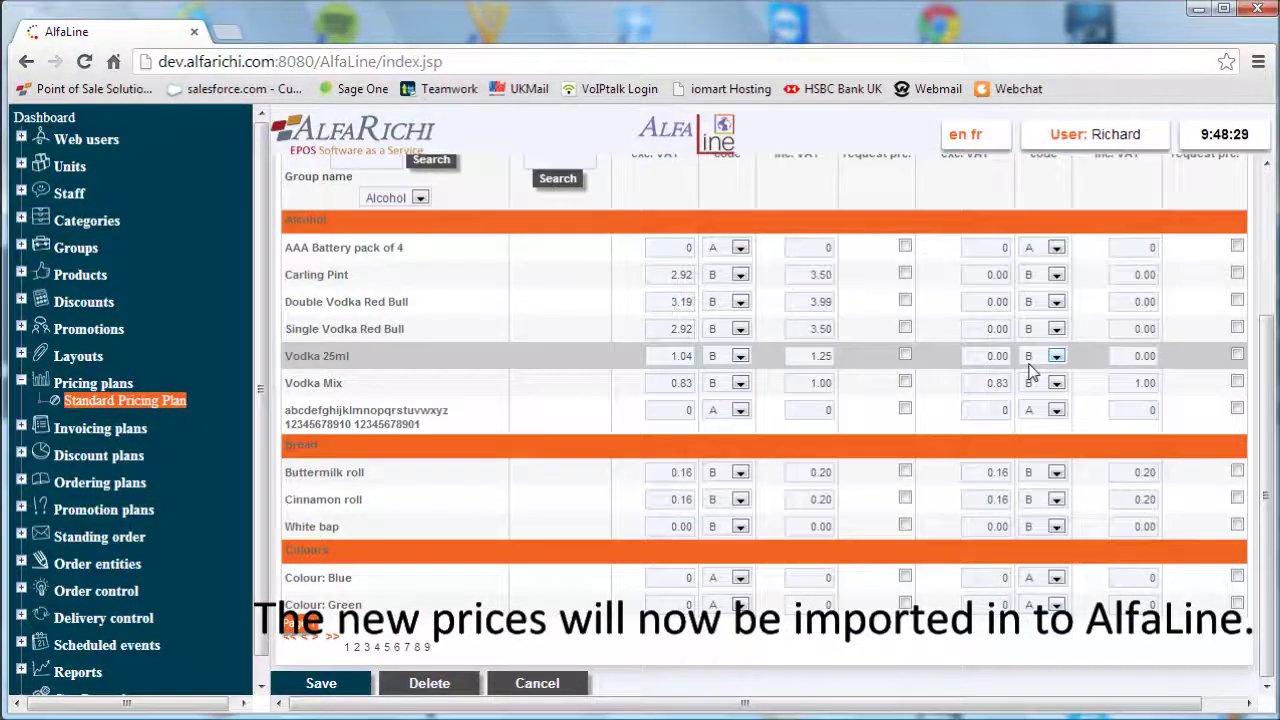
{"action": "scroll", "coordinate": [1033, 372], "scroll_direction": "up", "scroll_amount": 5}
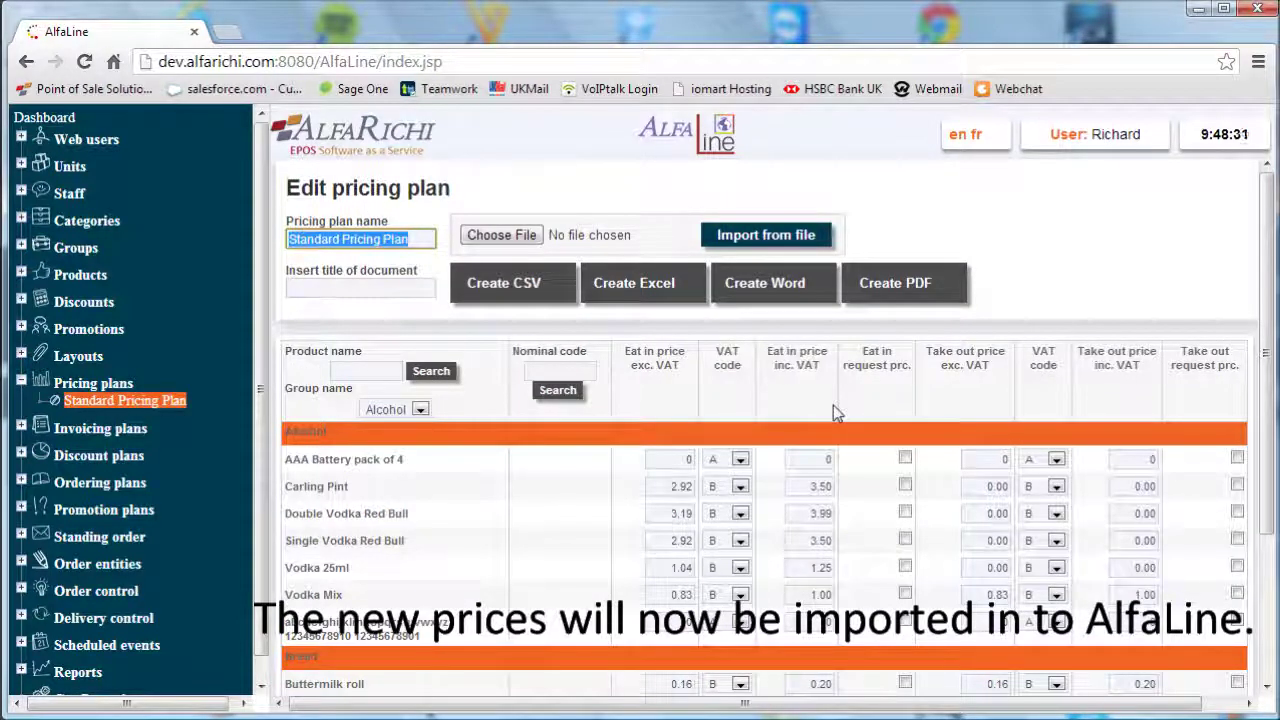
{"action": "scroll", "coordinate": [833, 410], "scroll_direction": "down", "scroll_amount": 5}
{"action": "scroll", "coordinate": [836, 390], "scroll_direction": "up", "scroll_amount": 5}
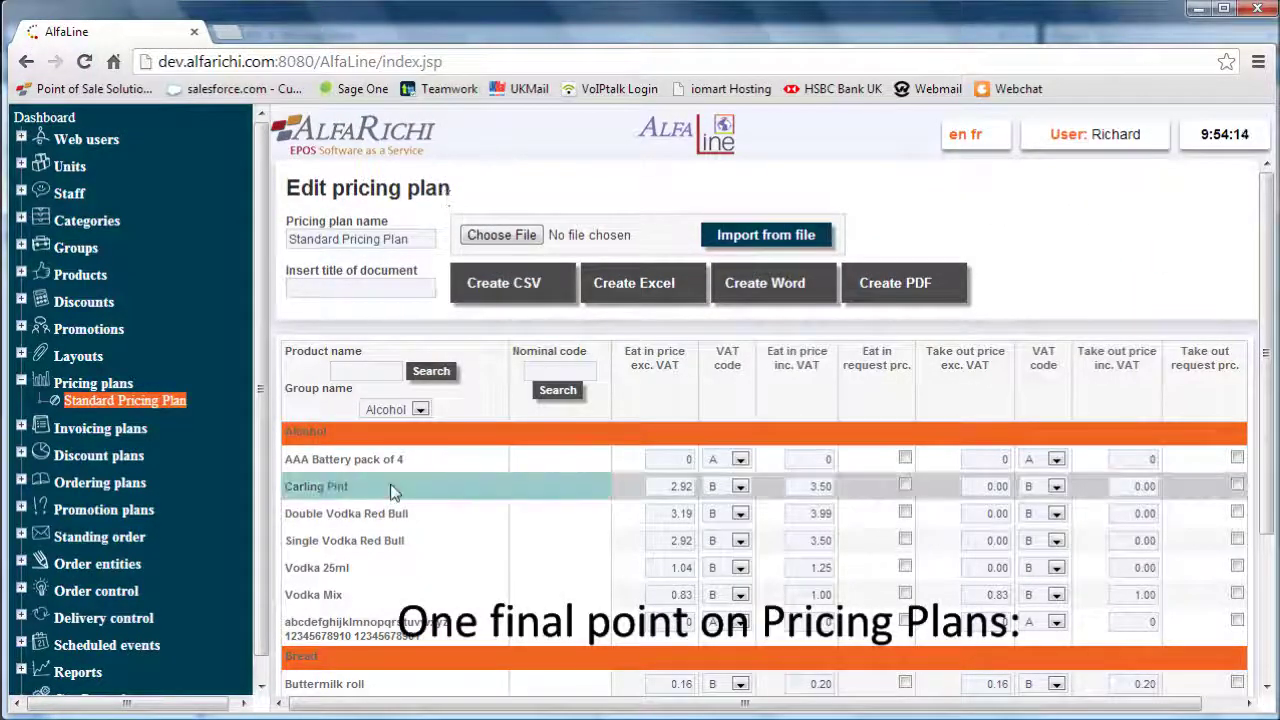
- Enable the eat in request price option for the product AAA Battery pack of 4
{"action": "scroll", "coordinate": [391, 490], "scroll_direction": "right", "scroll_amount": 1}
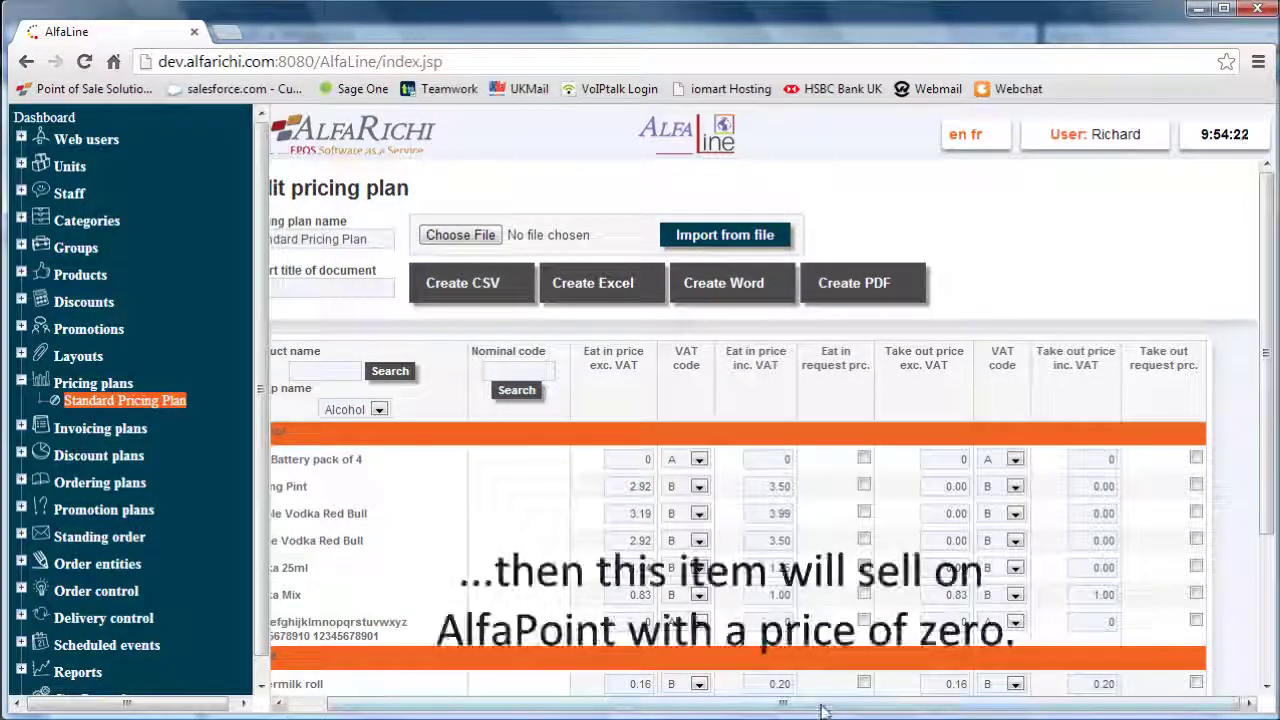
{"action": "left_click_drag", "start_coordinate": [822, 706], "coordinate": [764, 716]}
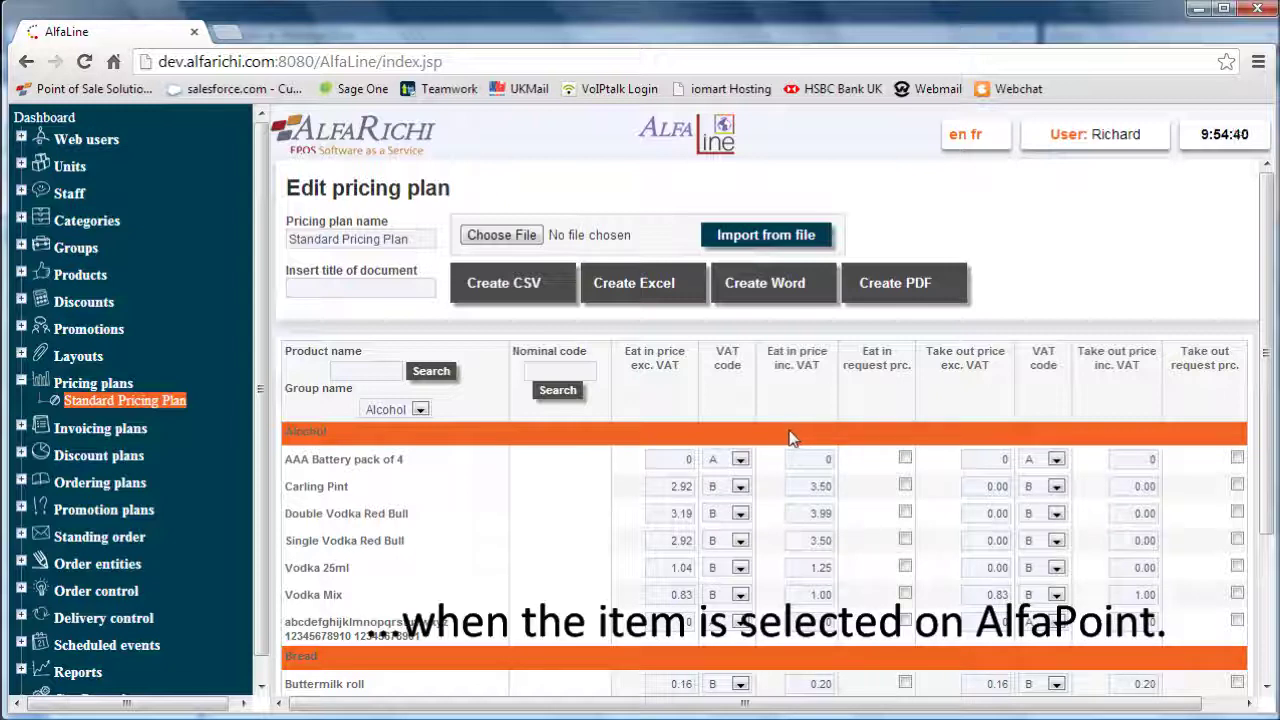
{"action": "left_click", "coordinate": [815, 456]}
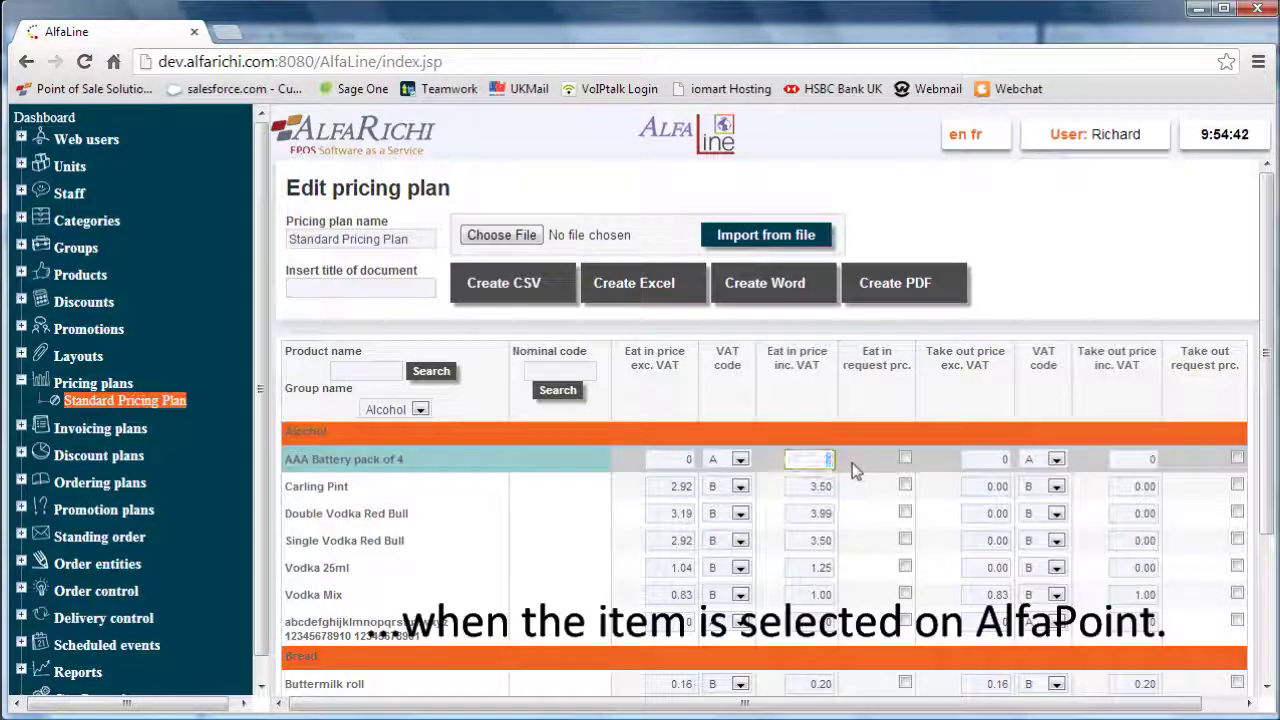
{"action": "left_click", "coordinate": [904, 459]}
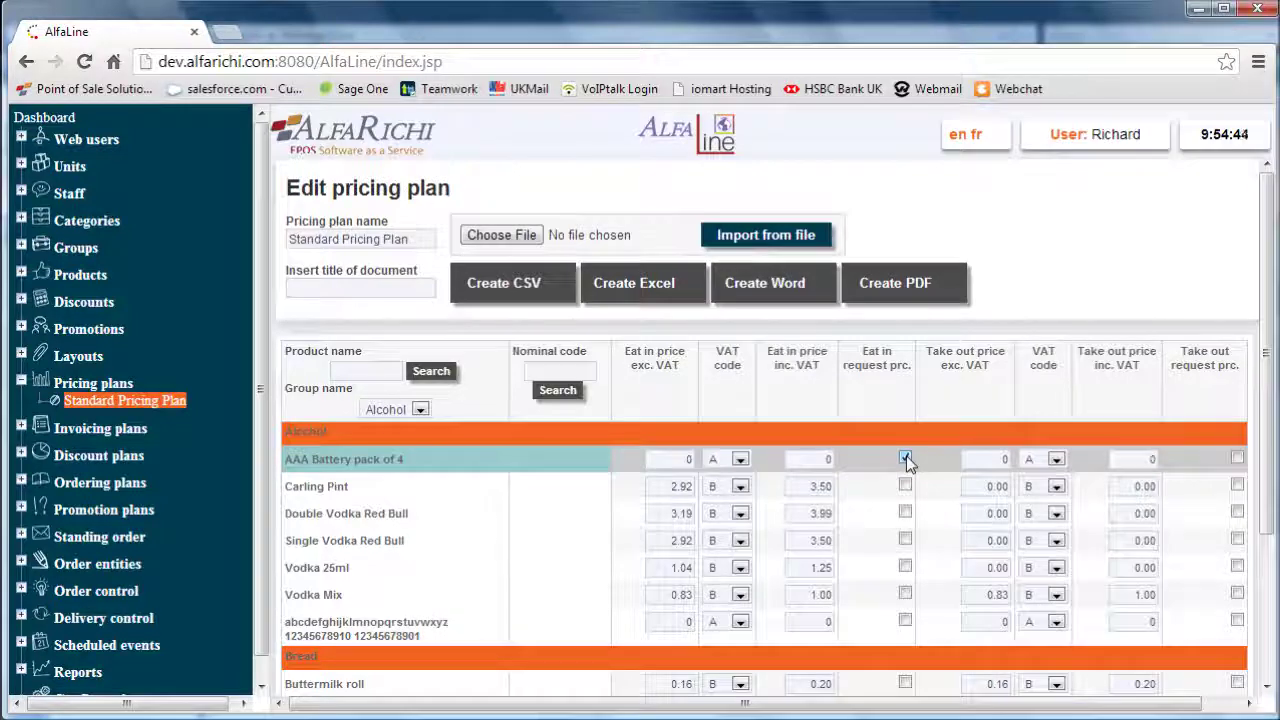